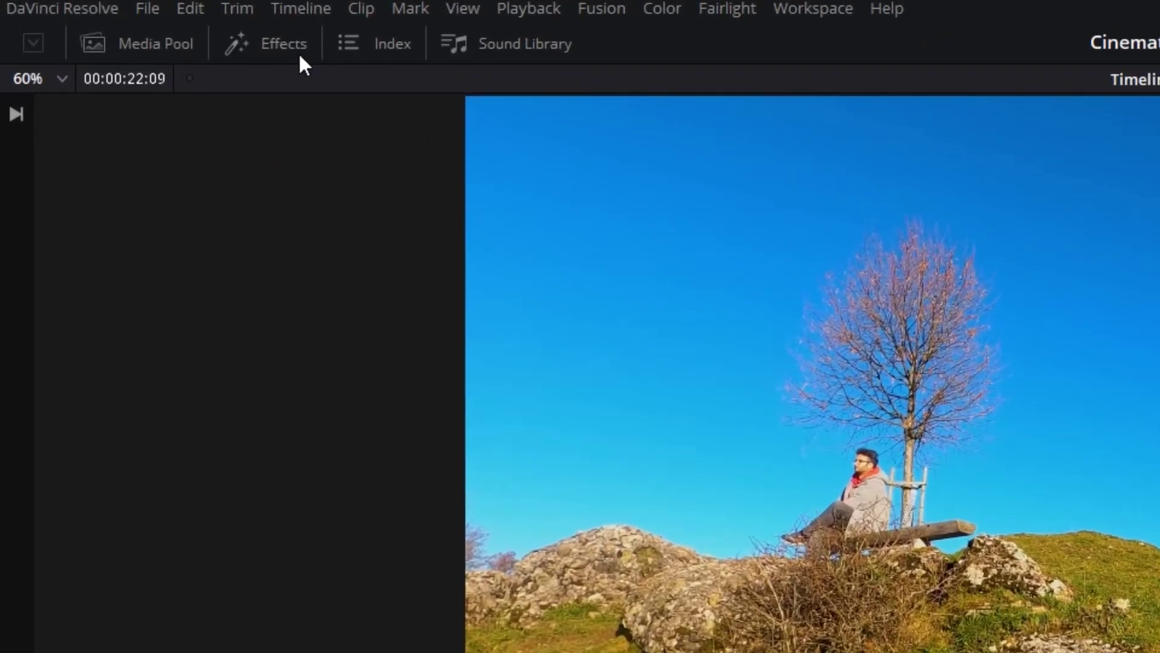
- Place a Solid Color generator on V2 and extend it to about 01:00:04:08 across the first two clips
click(300, 55)
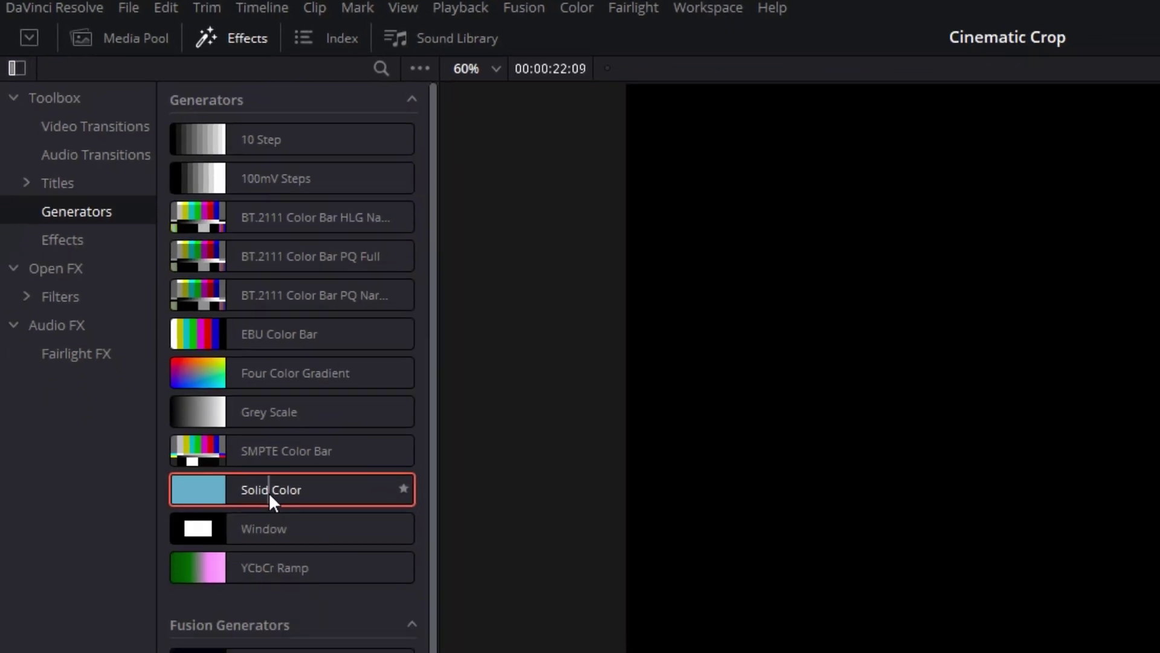
drag(268, 492, 143, 568)
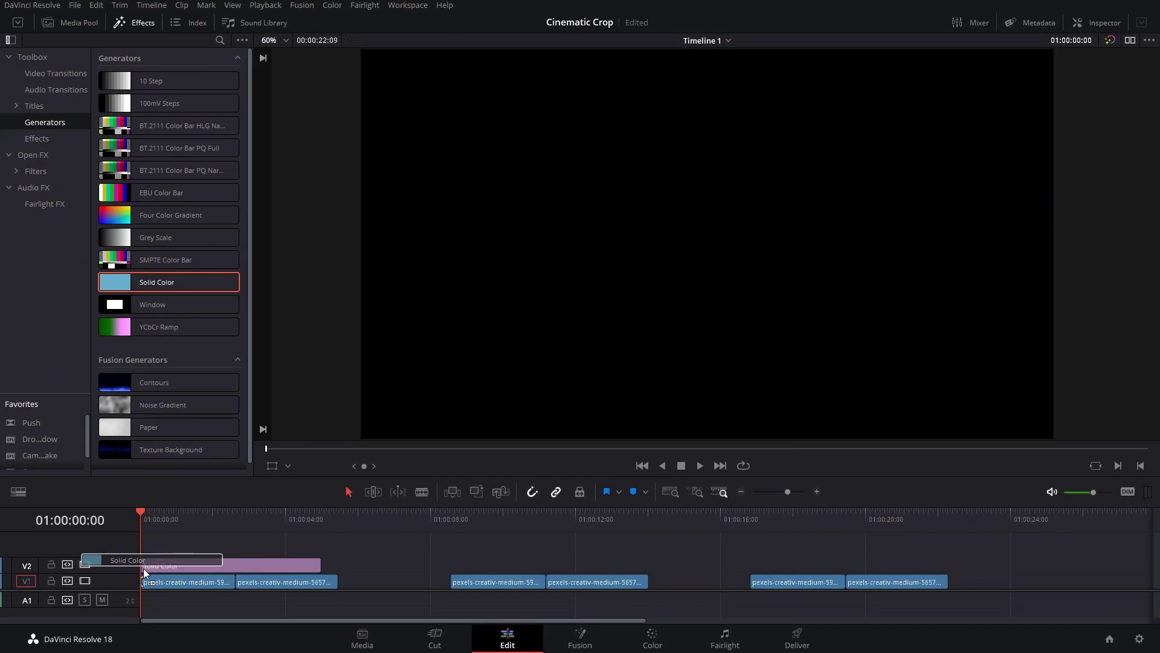
drag(315, 564, 337, 565)
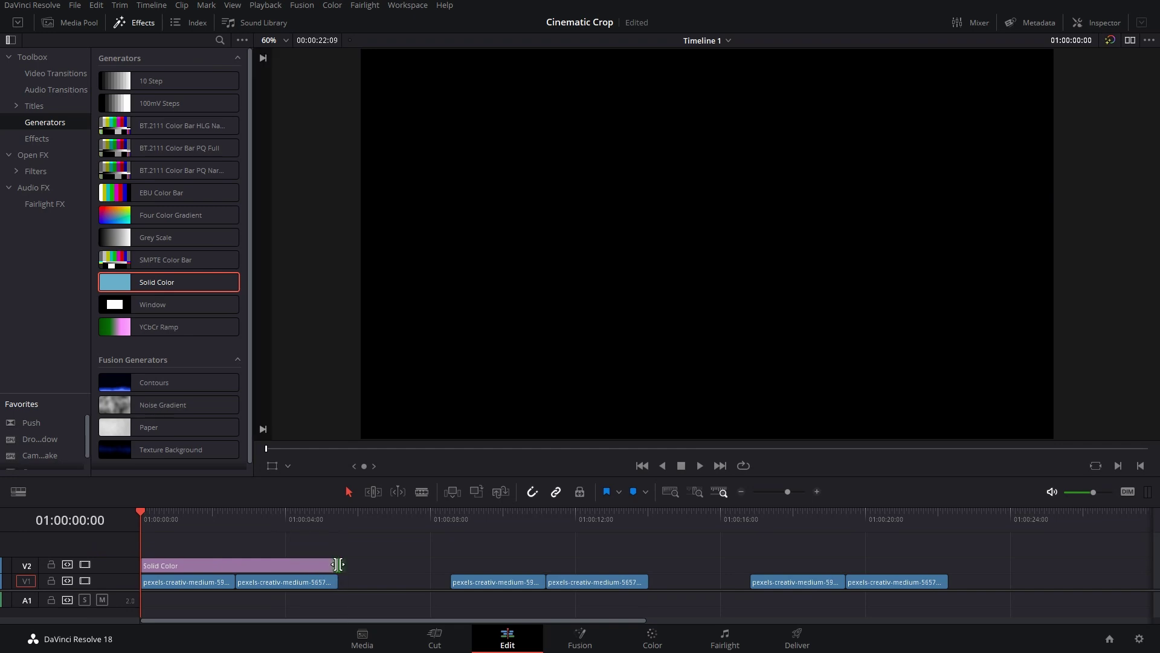
click(1097, 23)
click(1039, 92)
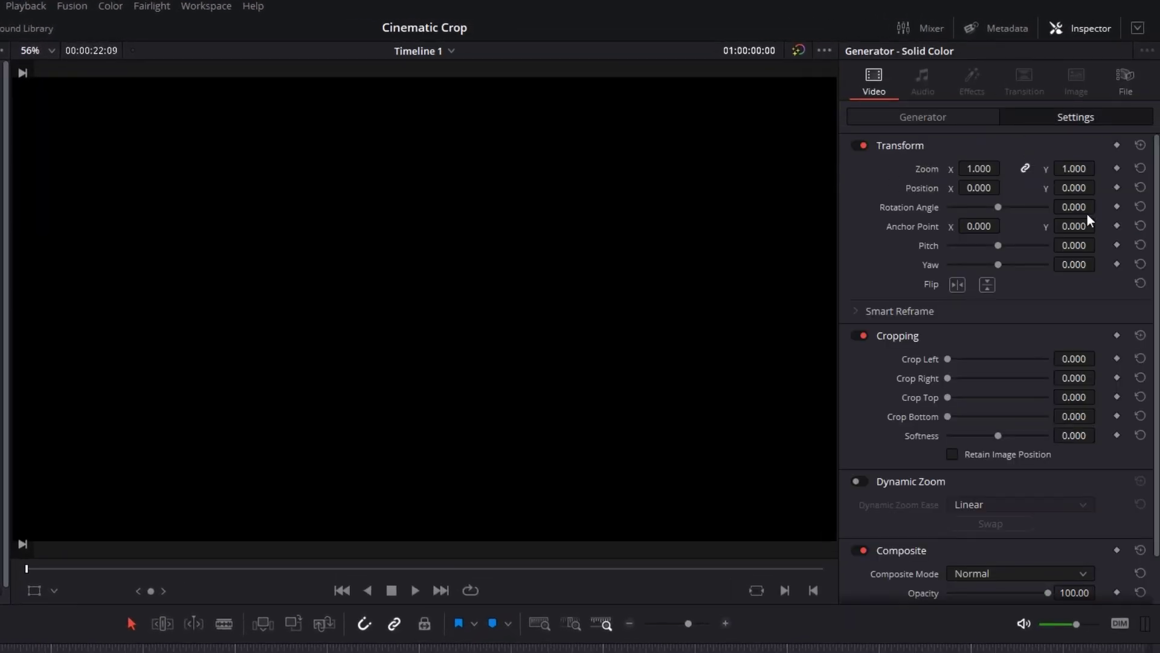
- Move the black solid down to Position Y -950 to form the bottom bar
drag(1089, 186, 1155, 164)
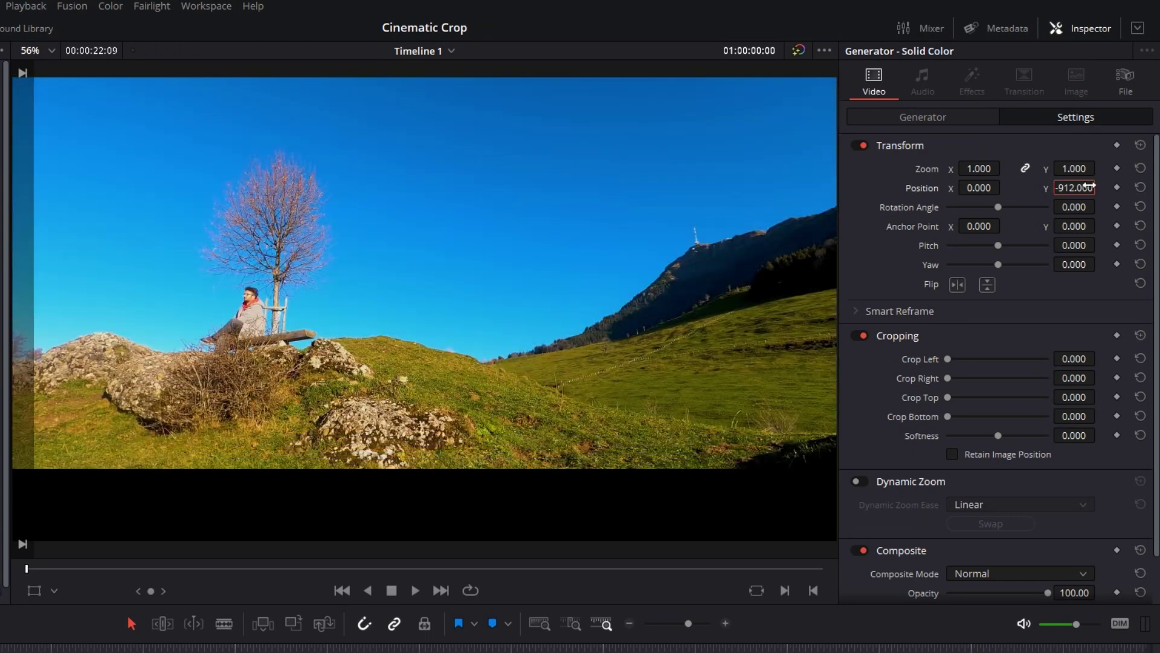
key(ctrl+a)
text(-950)
key(Return)
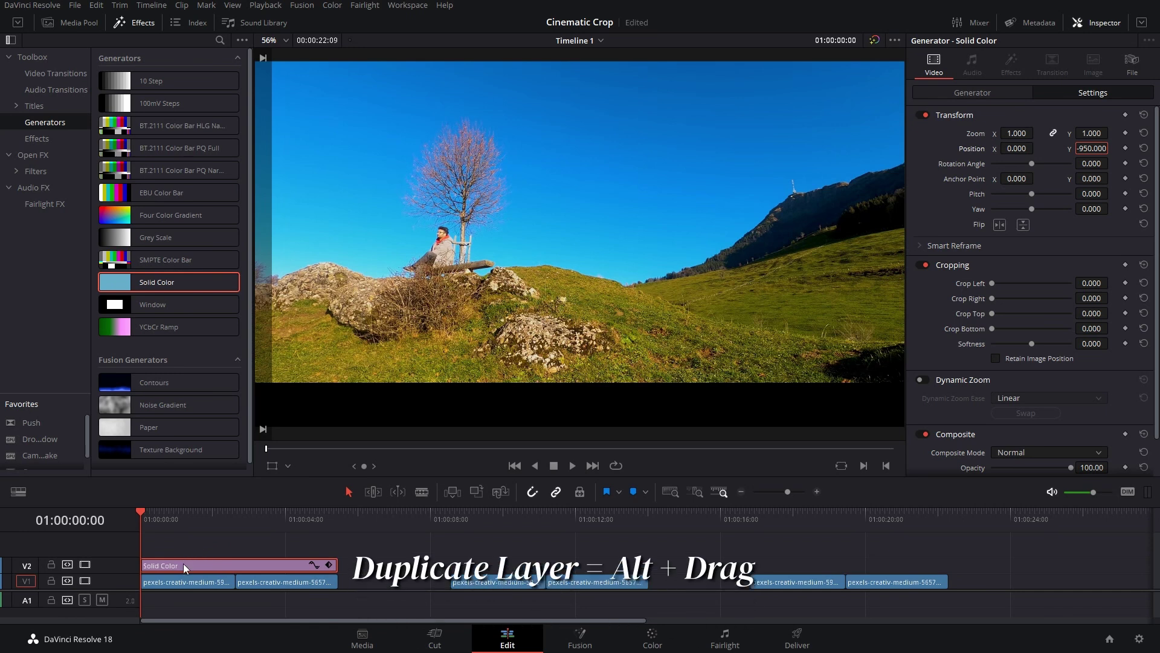
- Duplicate the solid onto V3 and set the copy's Position Y to 950 for the top bar
drag(183, 565, 183, 549)
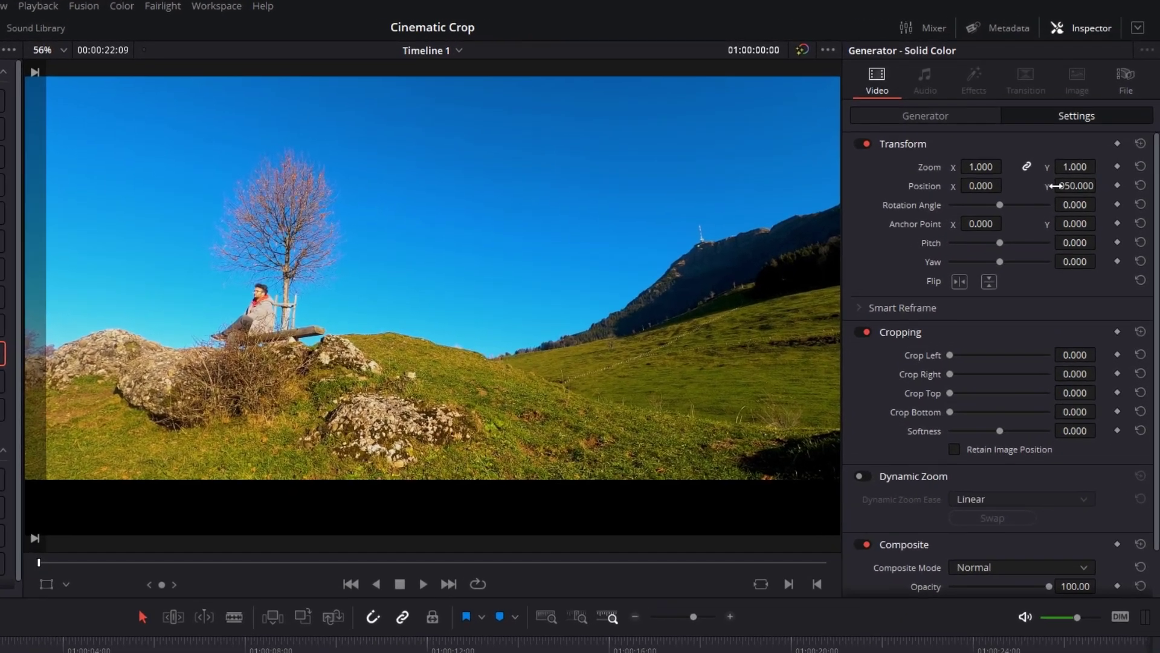
drag(1091, 148, 1112, 147)
drag(1100, 186, 1029, 192)
text(950)
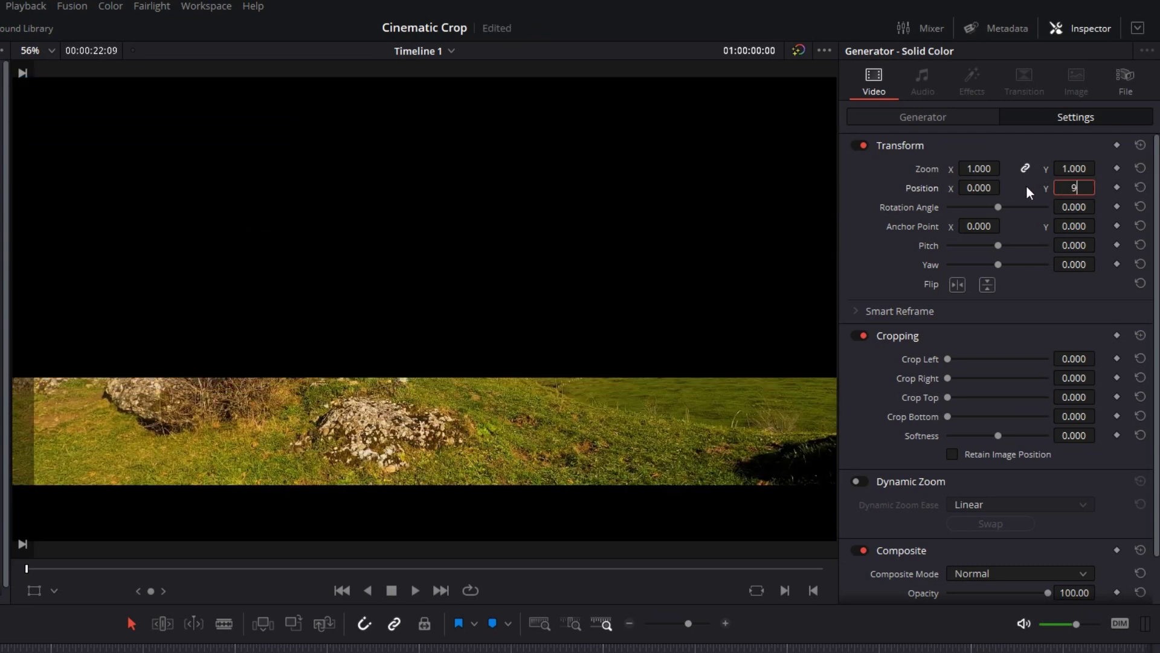
key(Return)
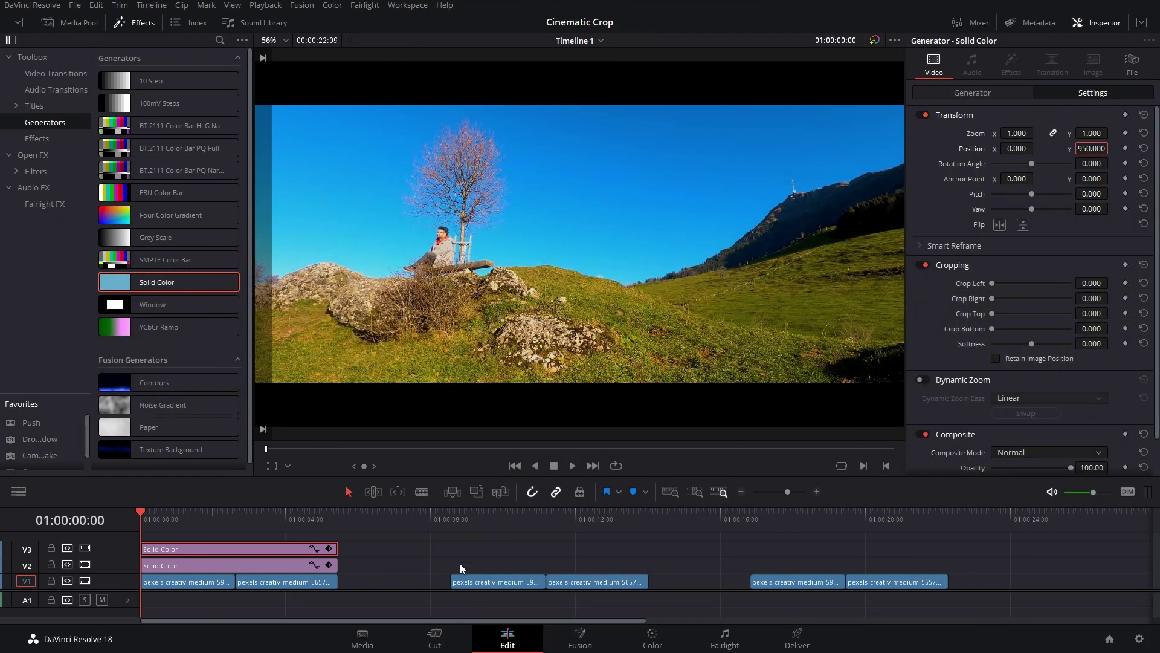
click(450, 517)
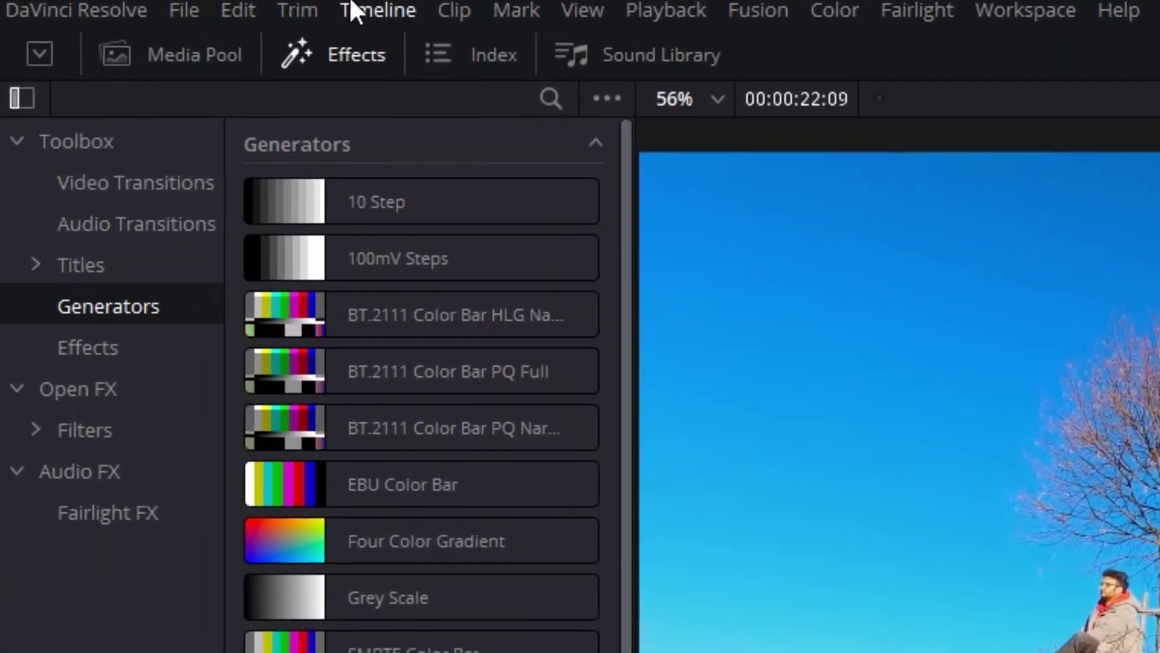
- Apply 2.35 output blanking to the timeline, then reopen the Timeline menu to check it
click(141, 5)
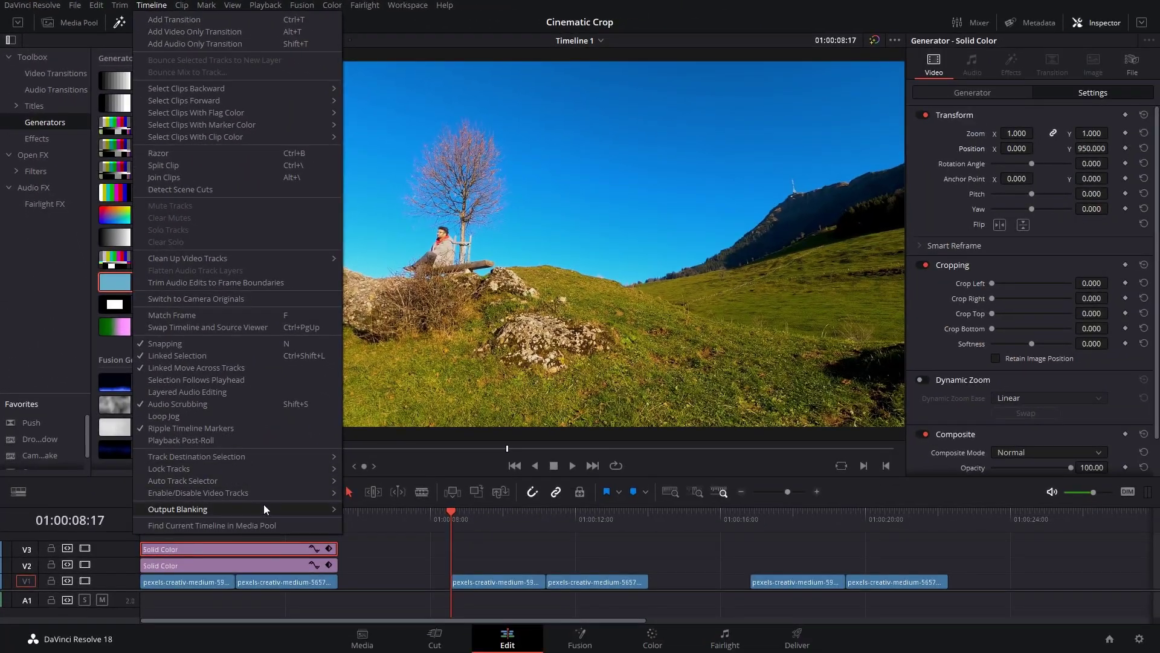
mouse_move(263, 505)
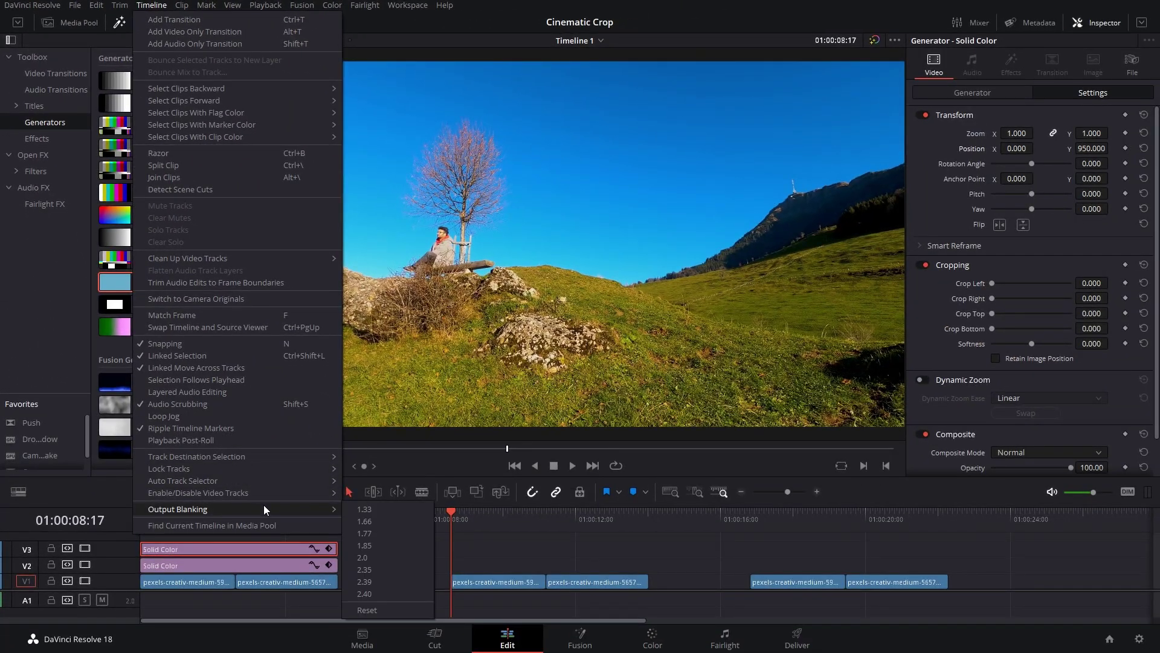
click(385, 572)
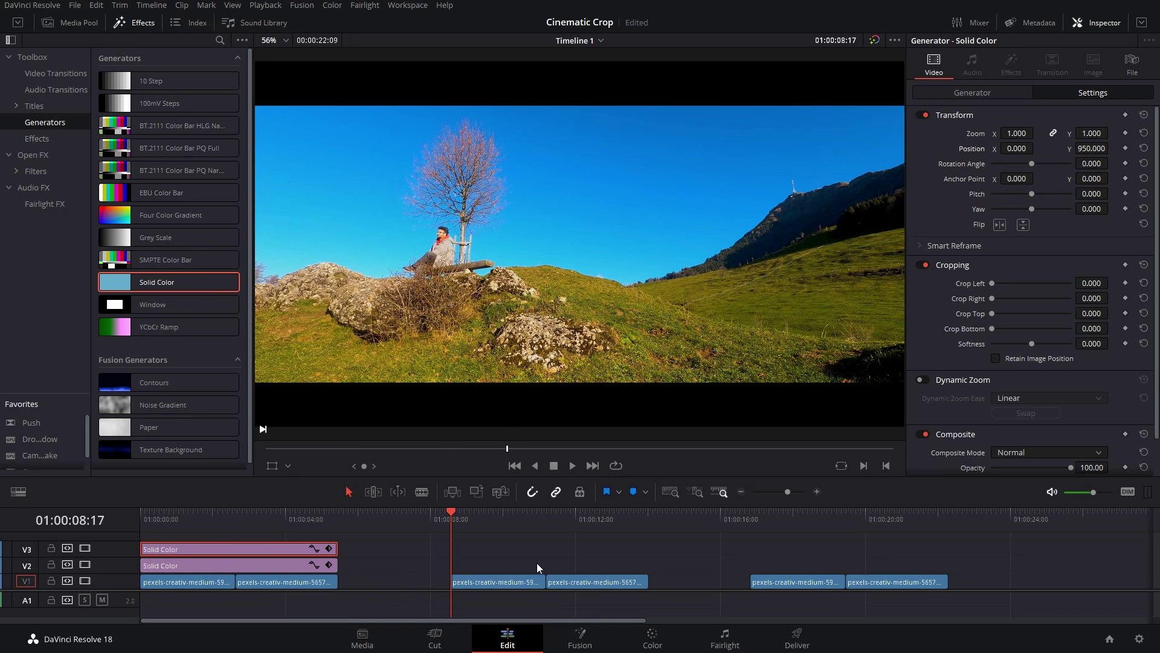
click(152, 4)
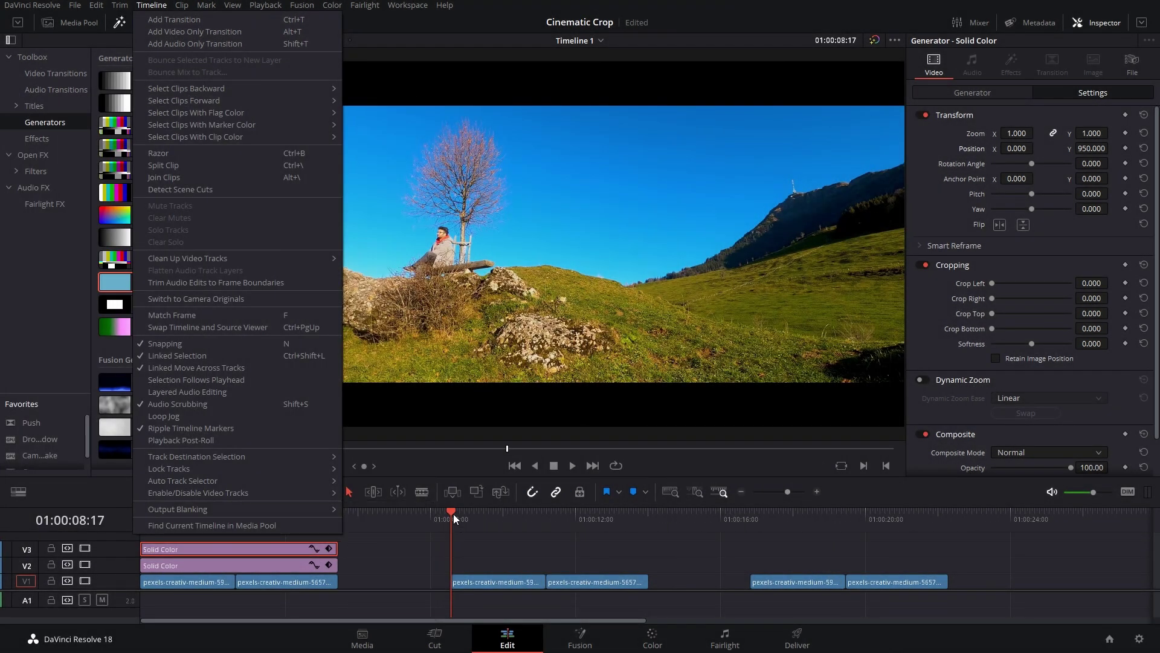
- Review the later clips, then select both Solid Color bar clips on V2 and V3 and disable them
click(453, 513)
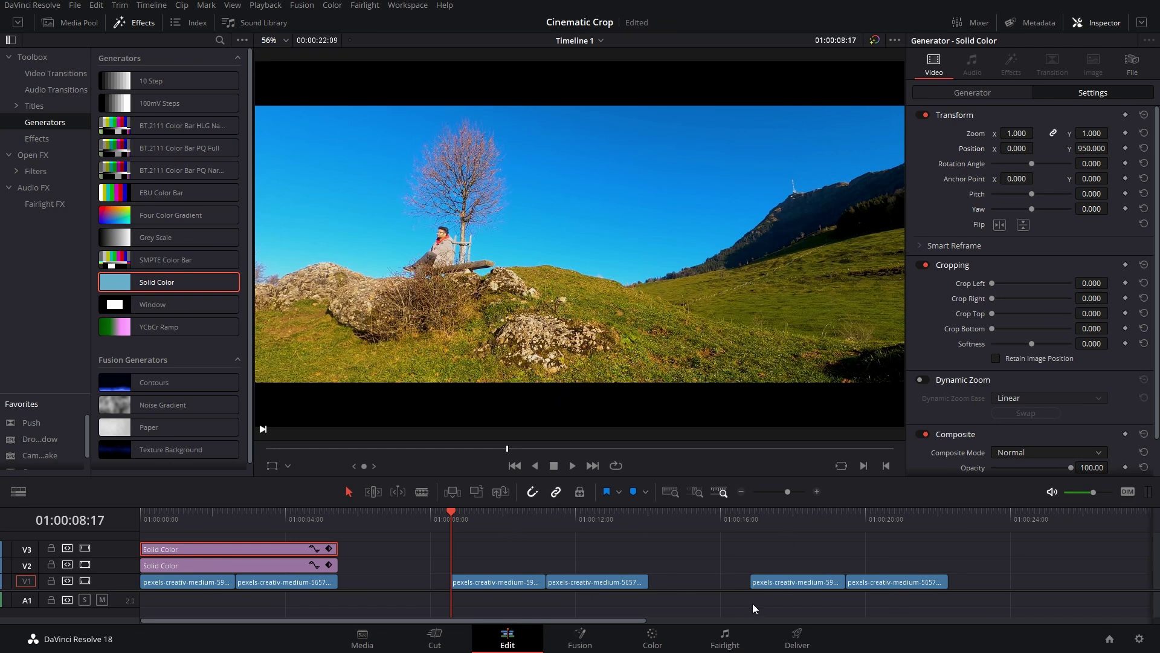
click(780, 522)
click(886, 525)
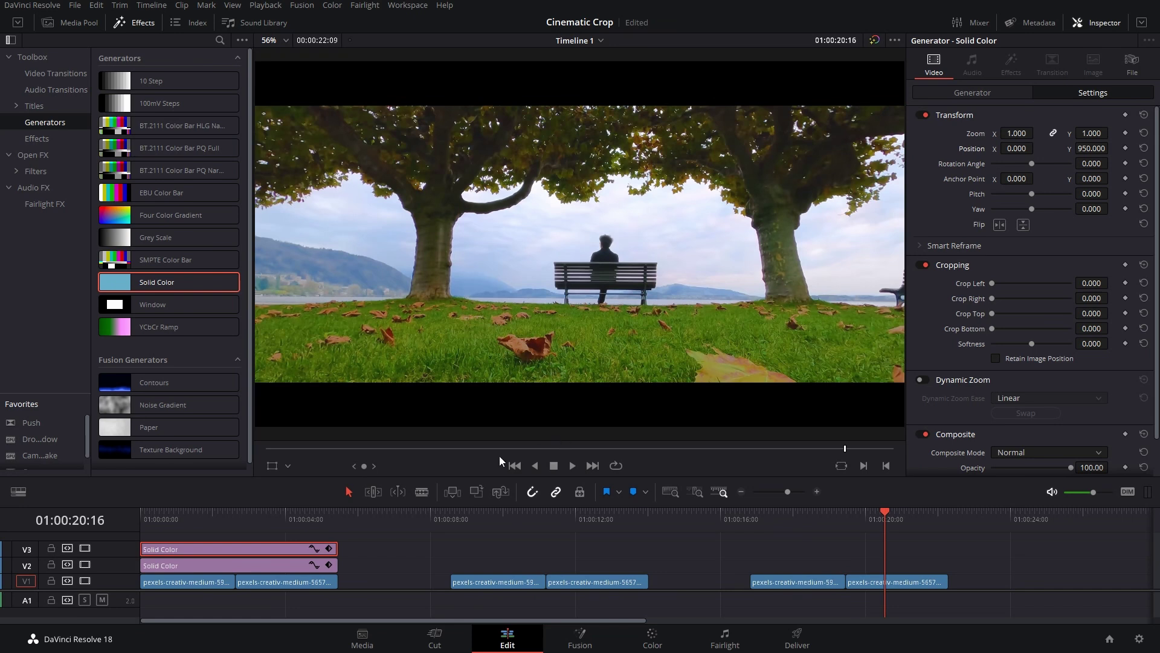
click(197, 528)
drag(365, 556, 283, 546)
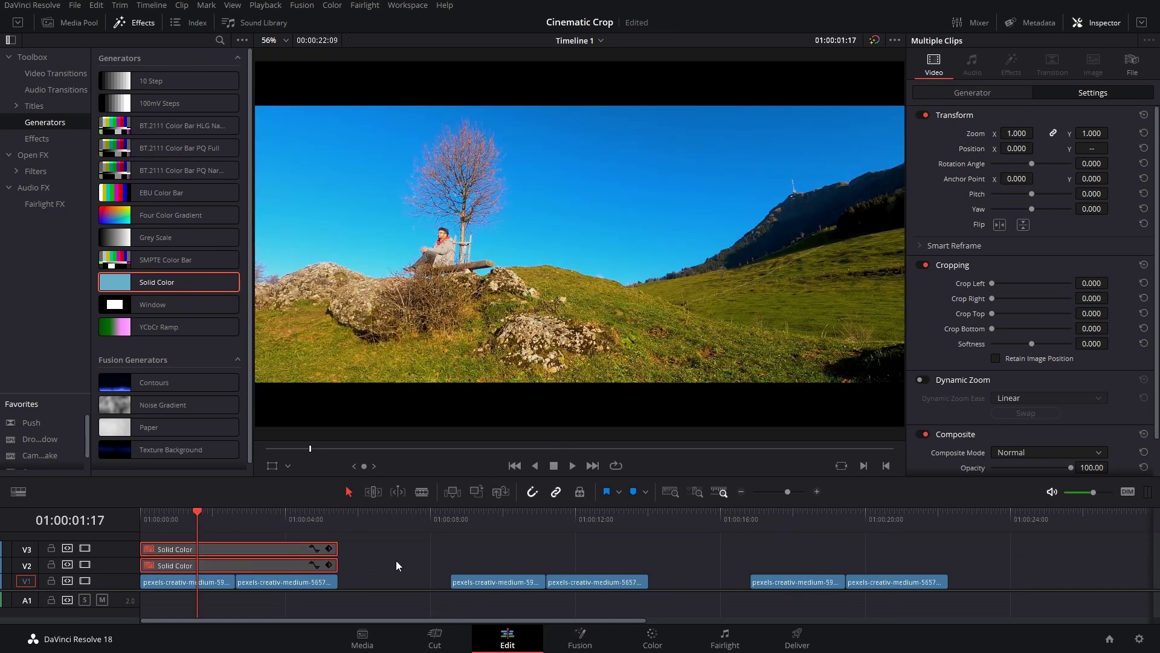
key(ctrl+s)
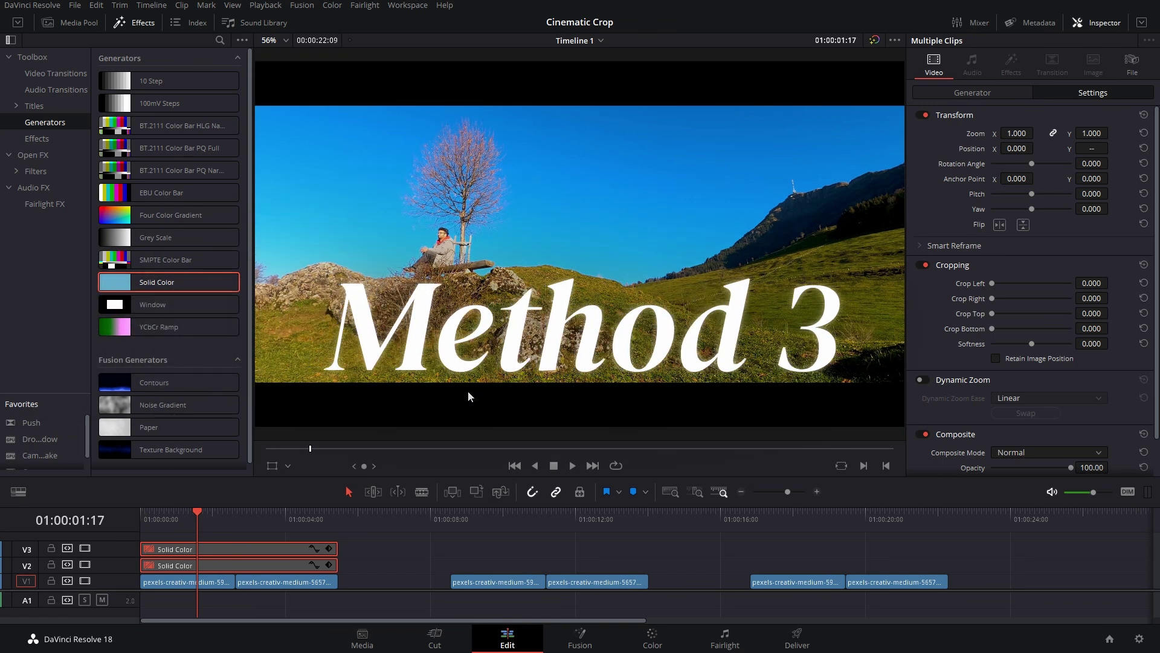
- Reset the timeline's output blanking and check the bench clip at 01:00:20:01 plays full frame
click(752, 517)
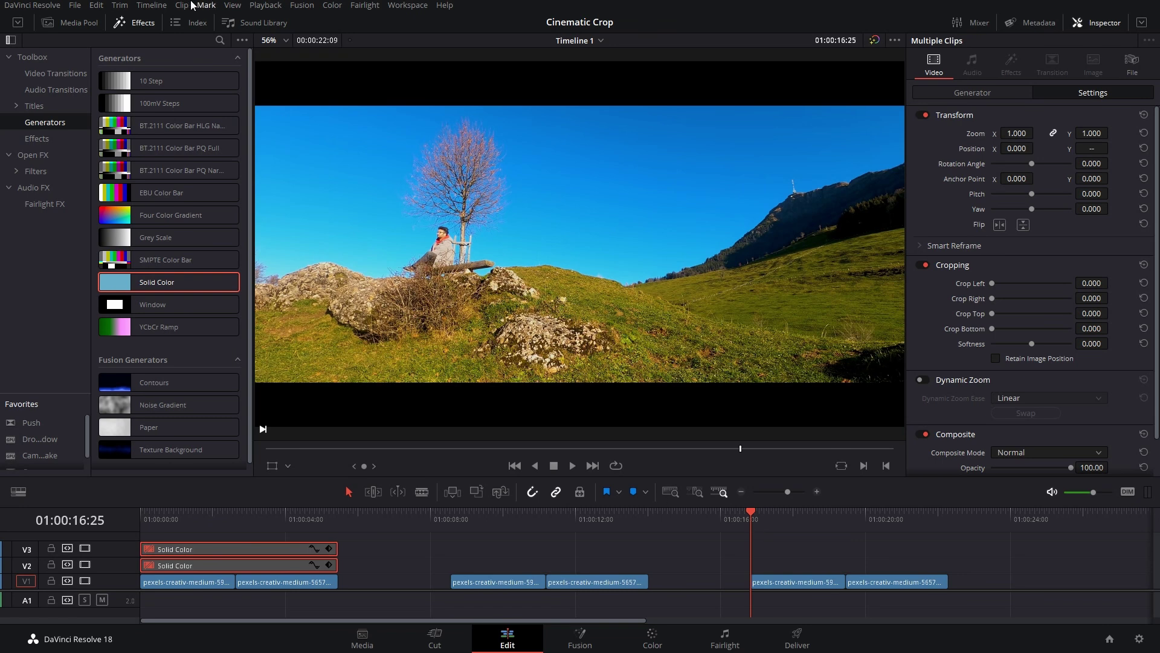
click(151, 5)
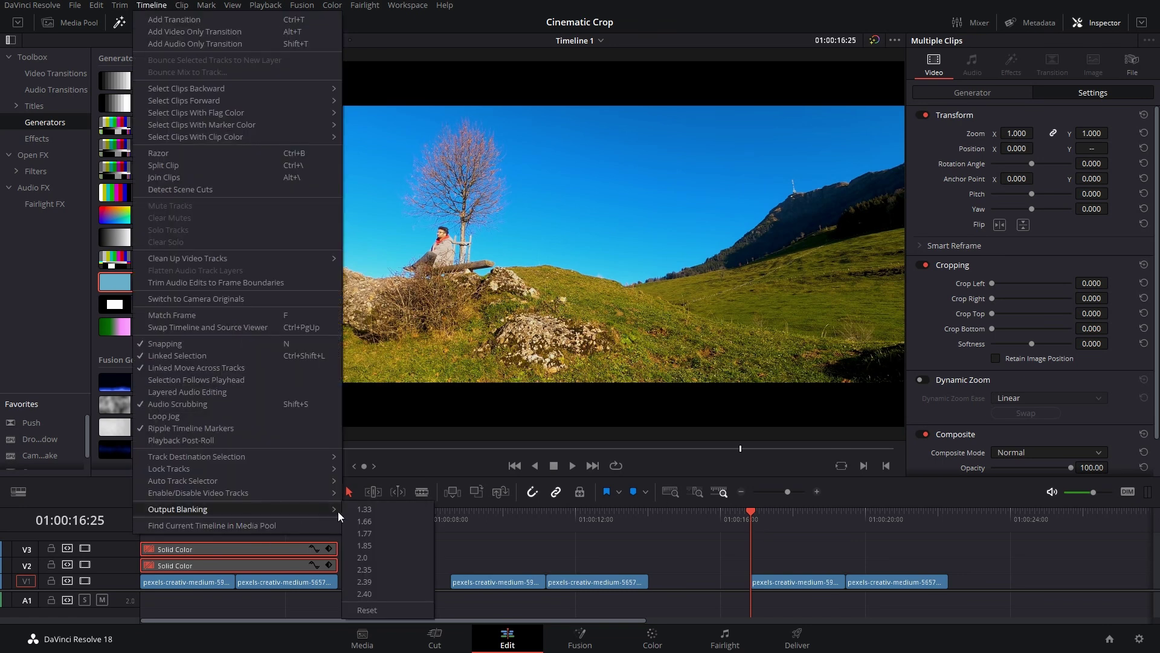
click(364, 619)
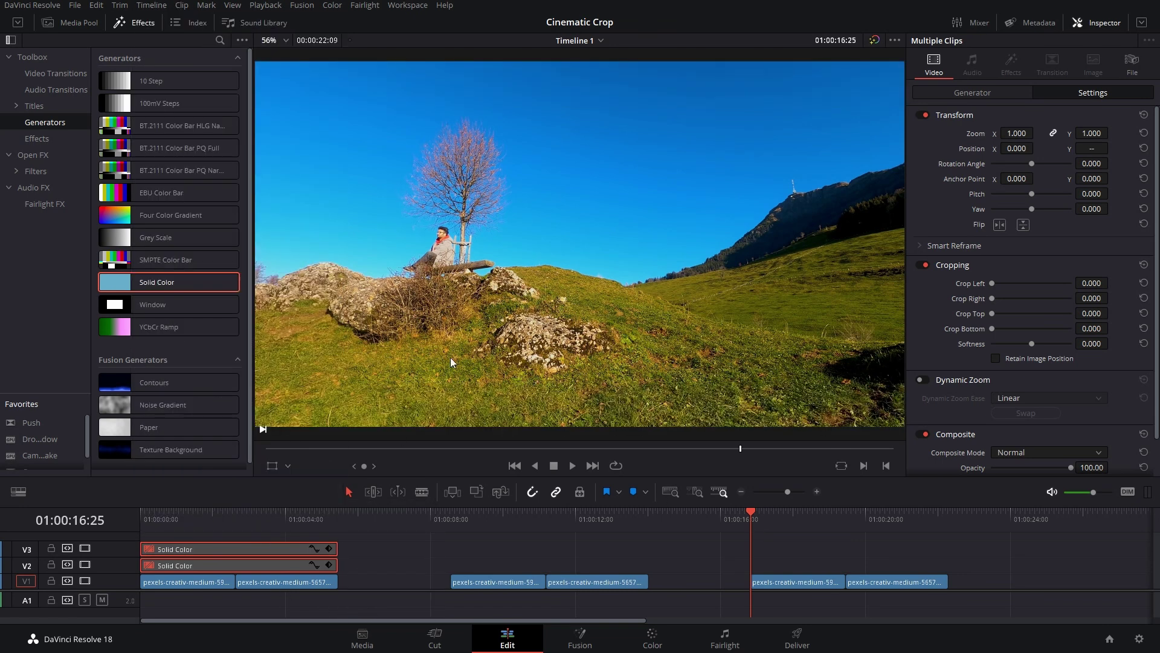
click(867, 536)
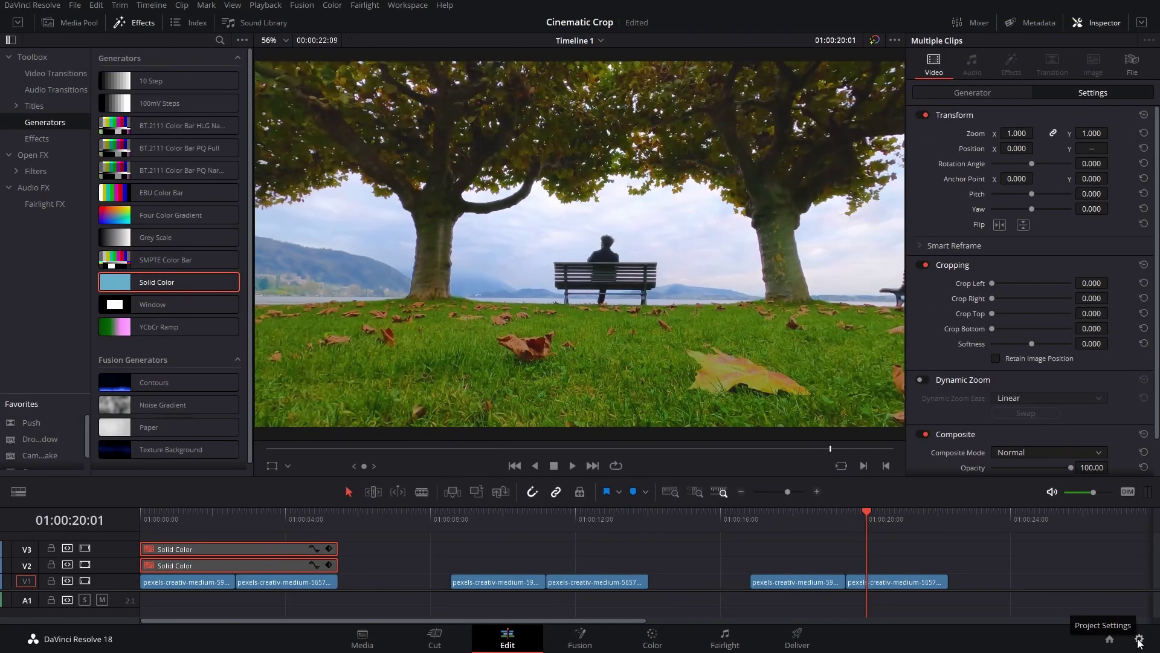
- Note the 1920 processing width and compute 1920 ÷ 2.35 in Calculator
click(1139, 639)
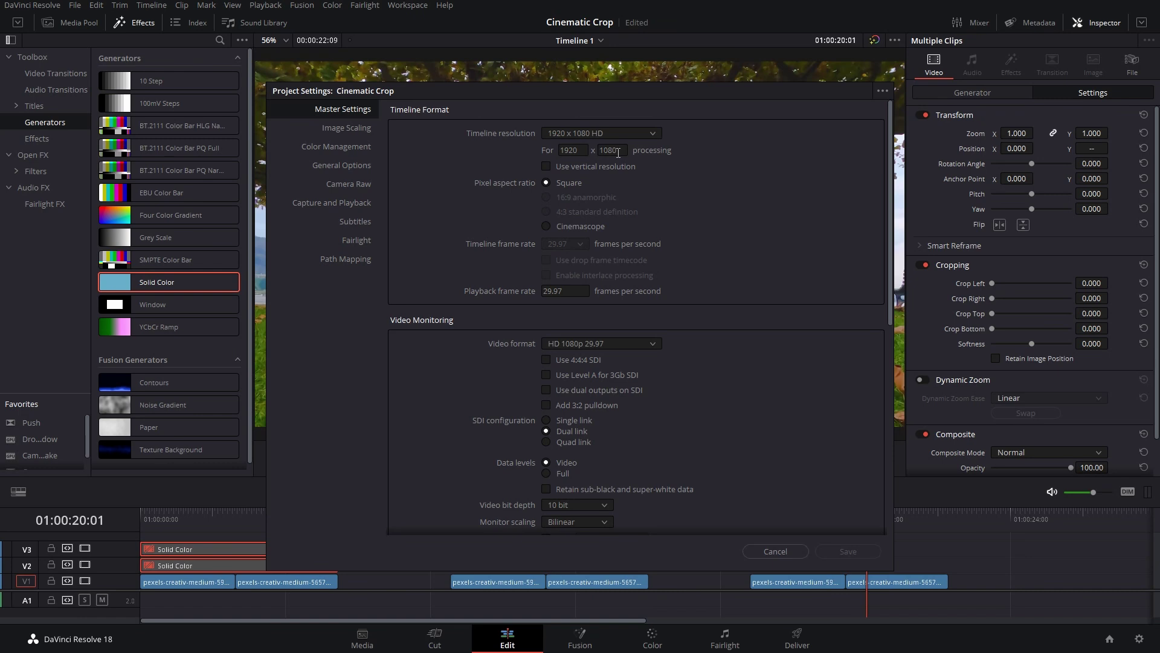
click(580, 151)
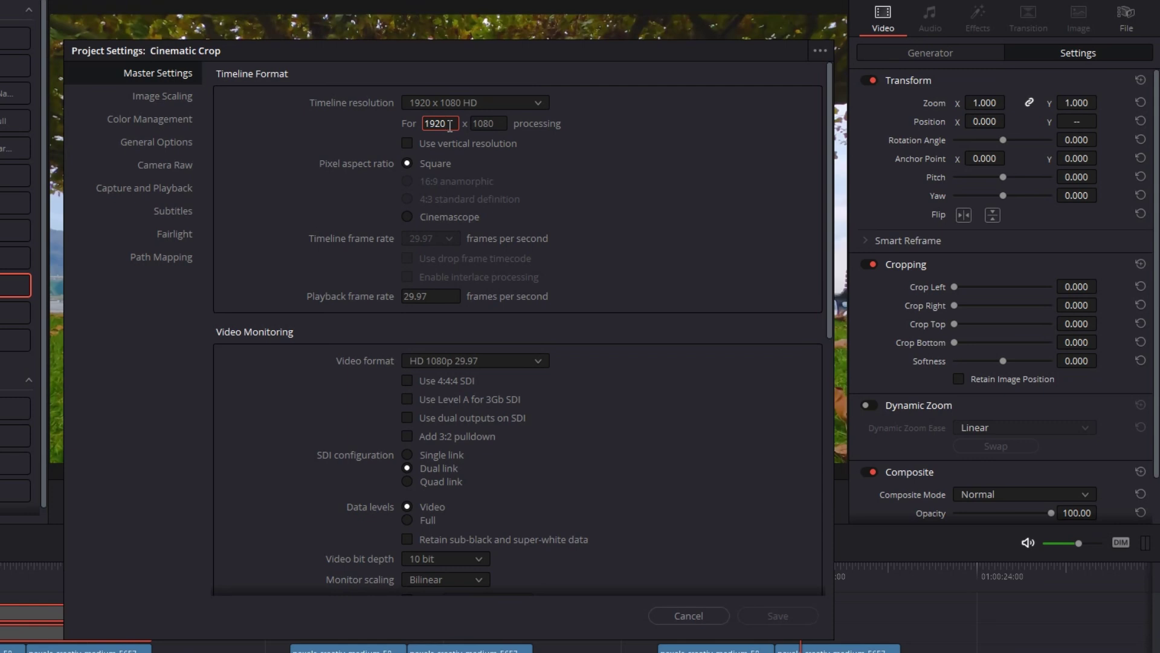
key(alt+Tab)
text(1920)
click(987, 229)
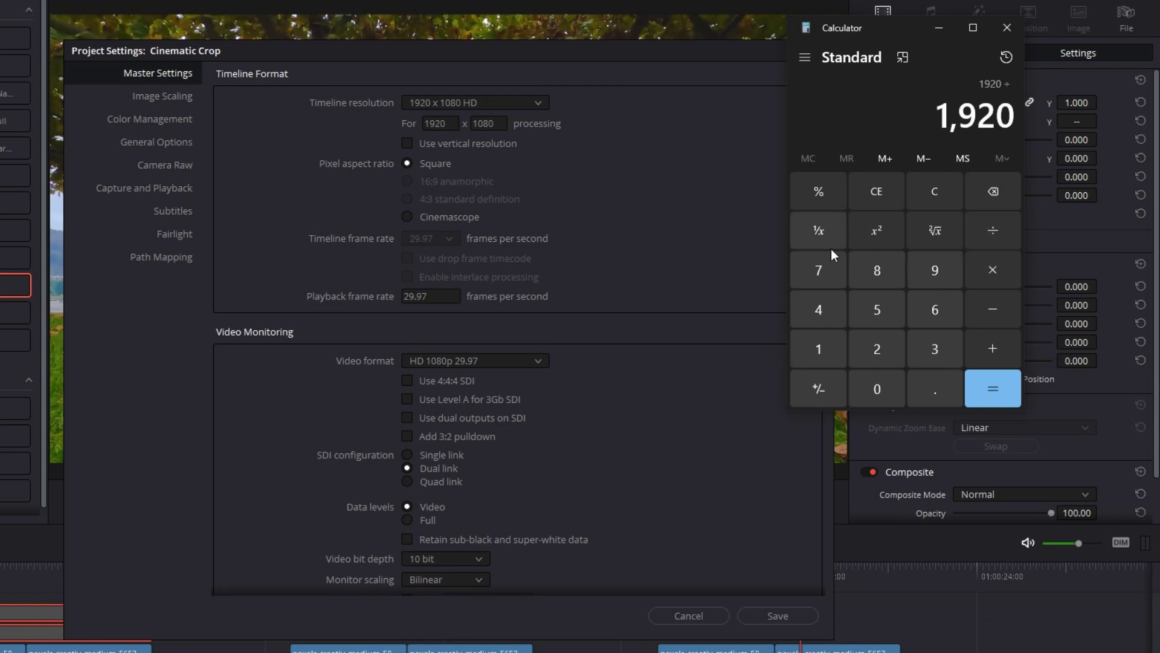
click(872, 354)
click(919, 385)
click(920, 349)
click(893, 313)
click(989, 389)
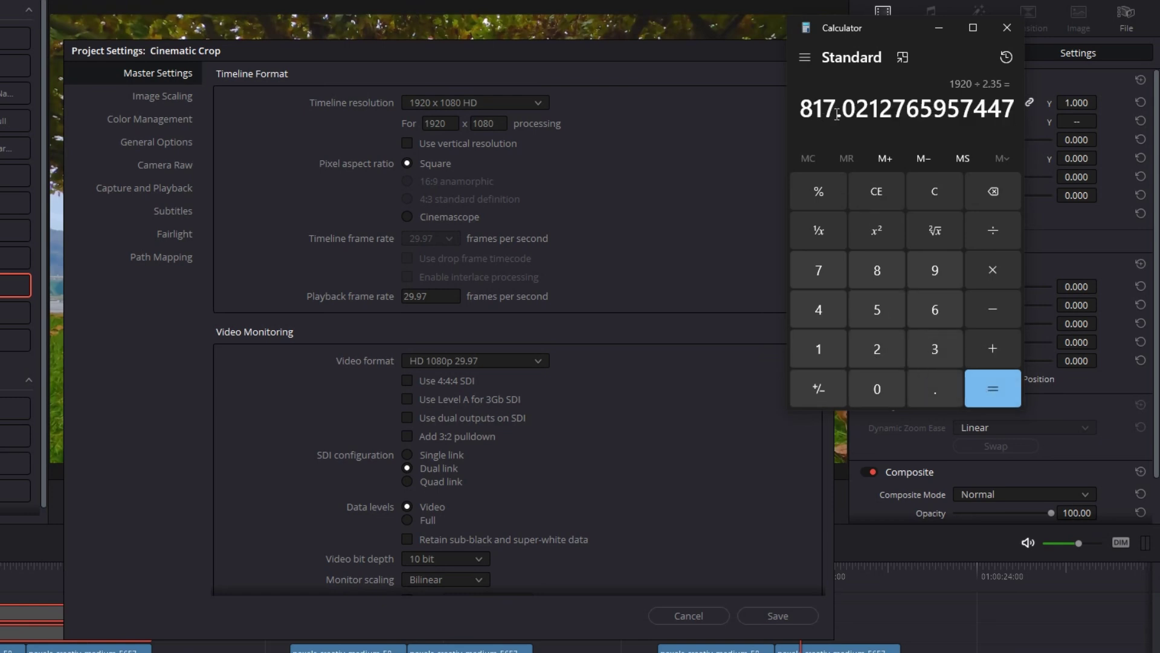
- Enter 817 as the timeline height and save the 1920 x 817 resolution
click(494, 127)
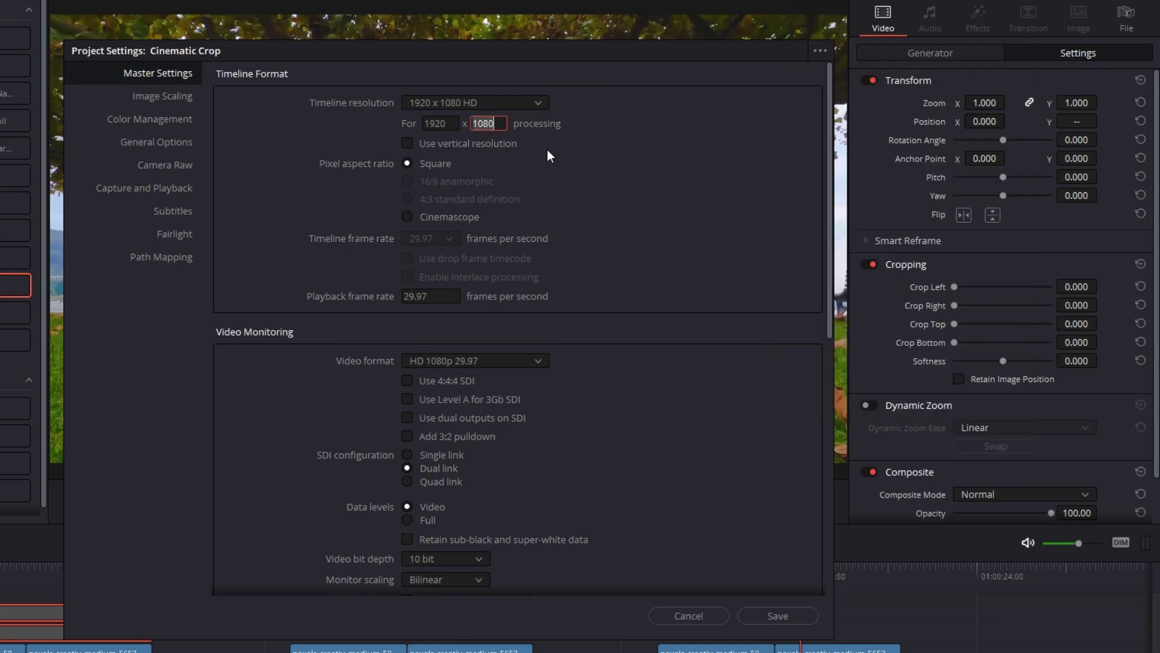
text(817)
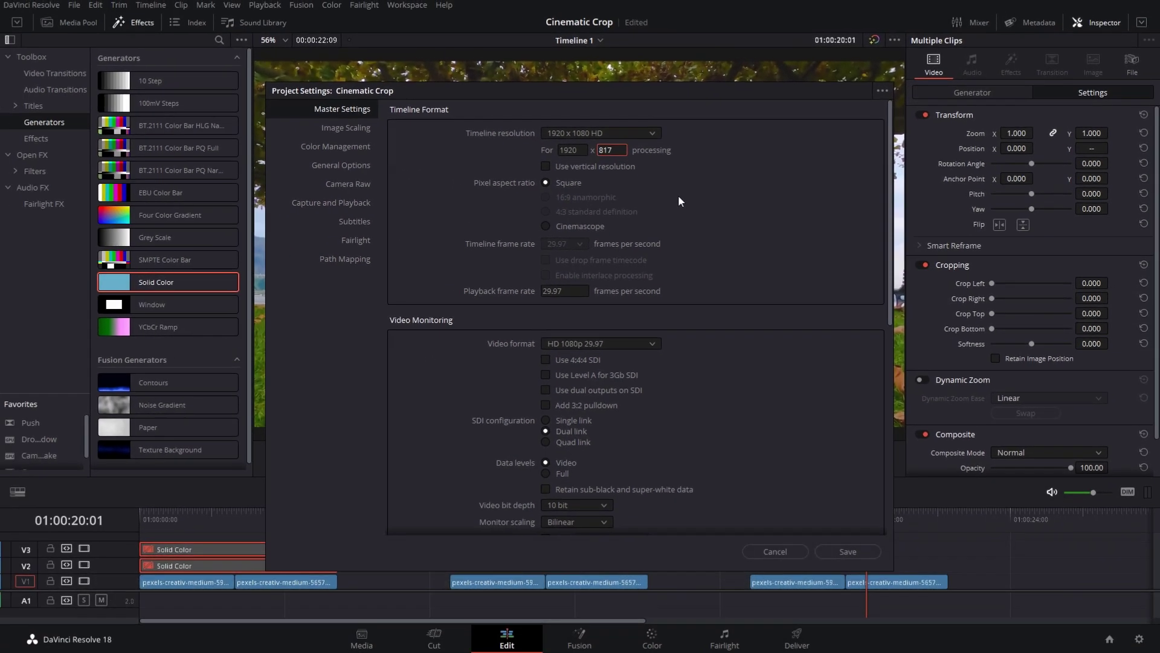
click(848, 549)
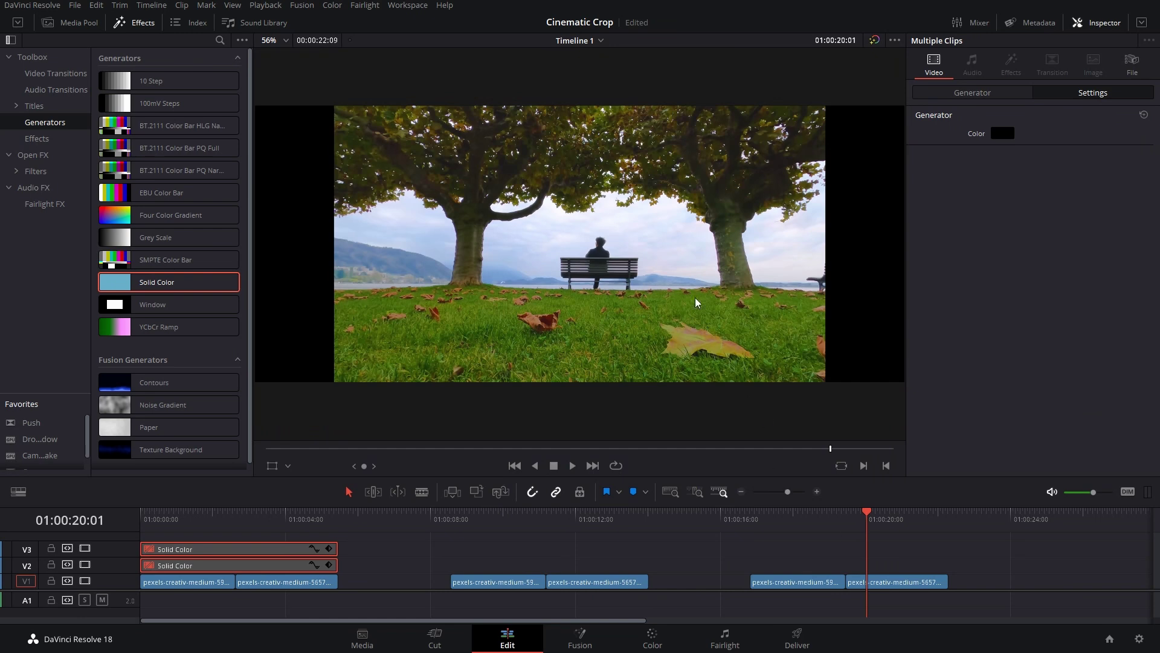
- Zoom the two end landscape clips to 1.320 and preview them full screen
drag(810, 572, 876, 580)
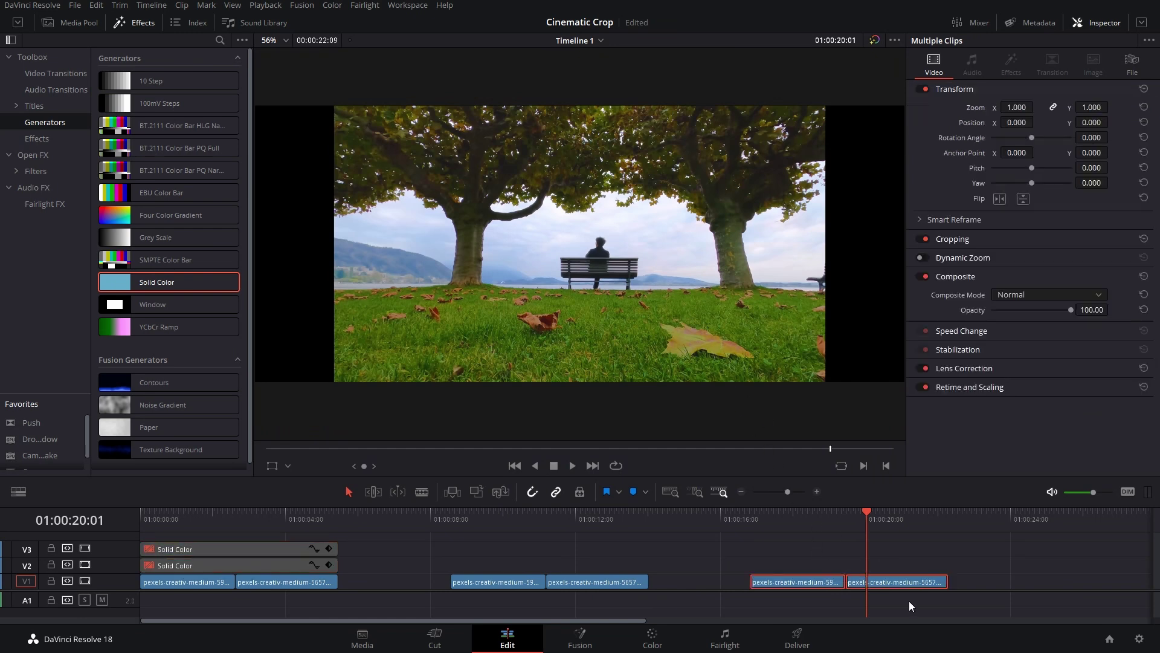
drag(1017, 107, 1035, 107)
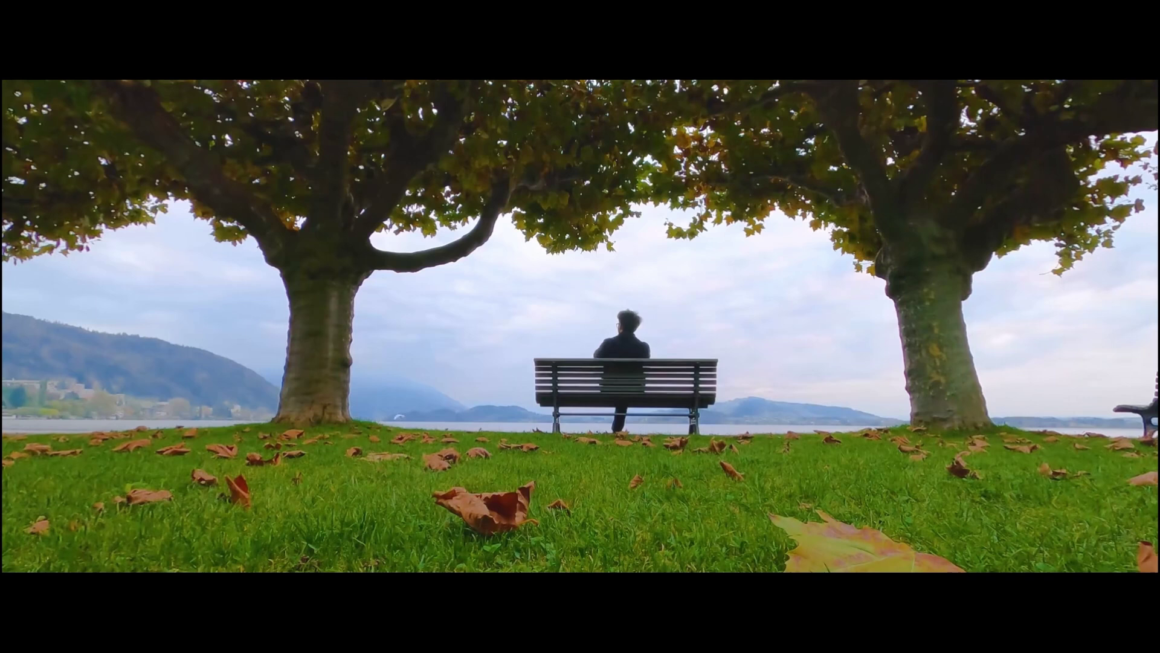
mouse_move(818, 5)
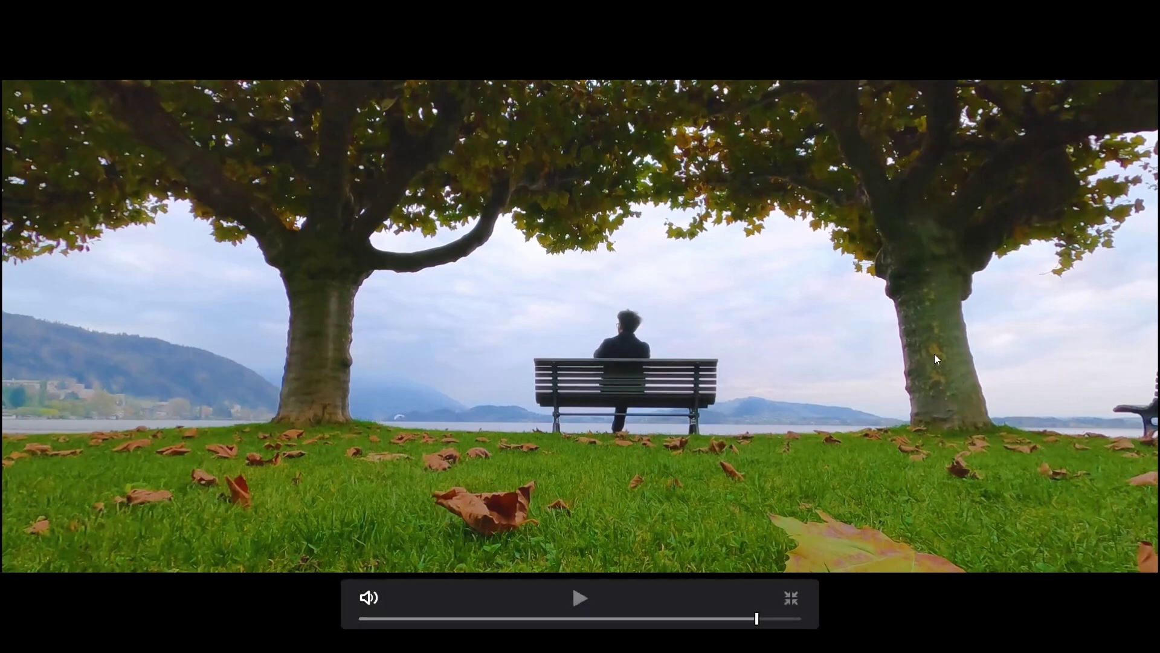
key(Escape)
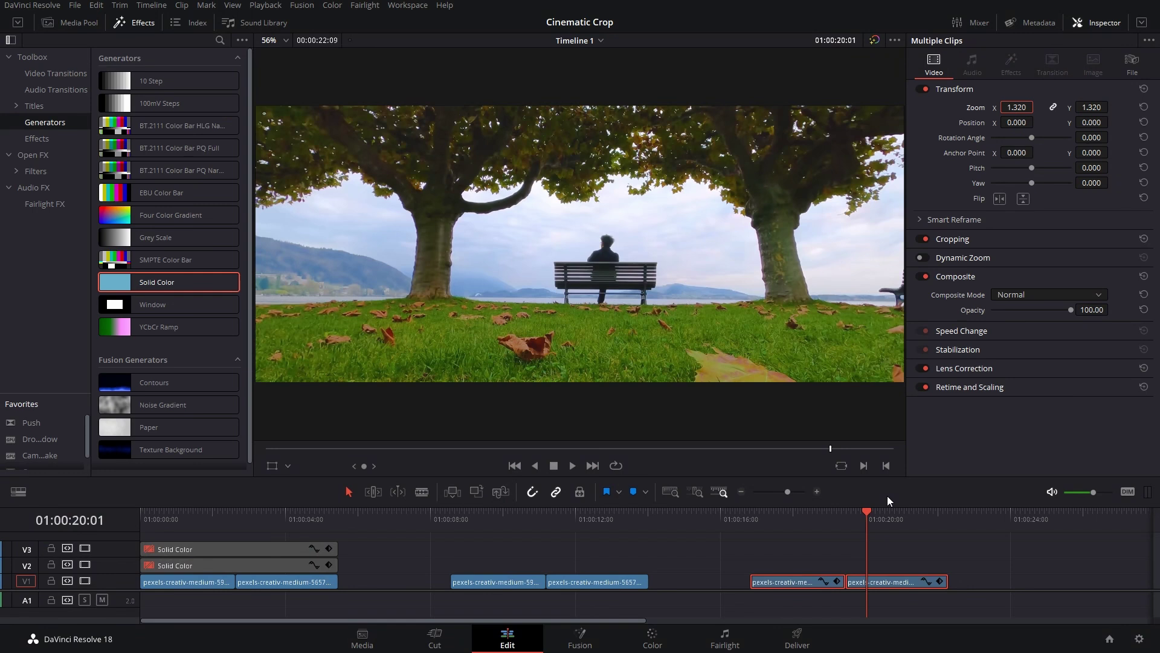
scroll(816, 438, down, 1)
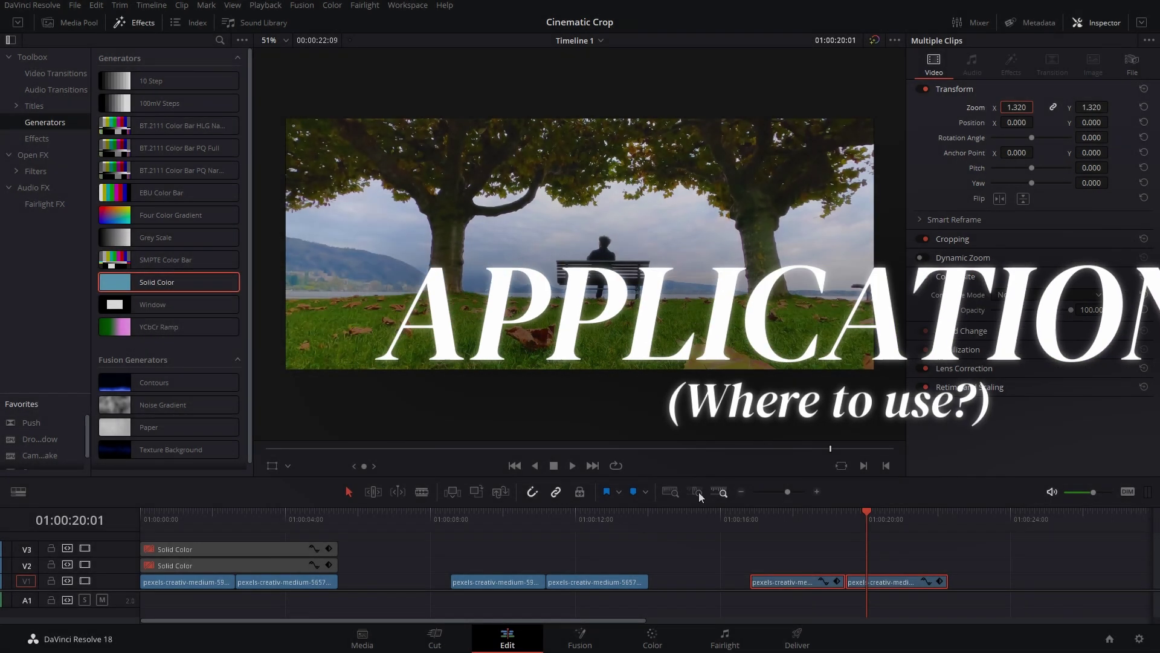
click(216, 525)
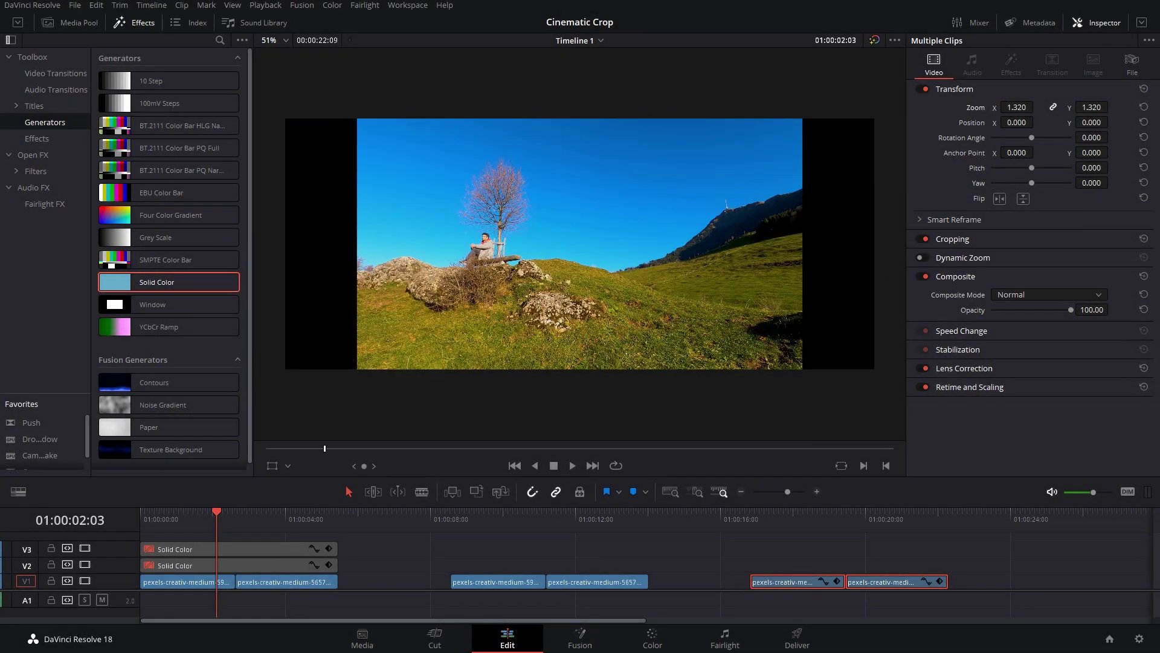
click(1139, 639)
- Choose 1920 x 1080 HD as the timeline resolution and save the project settings
click(566, 135)
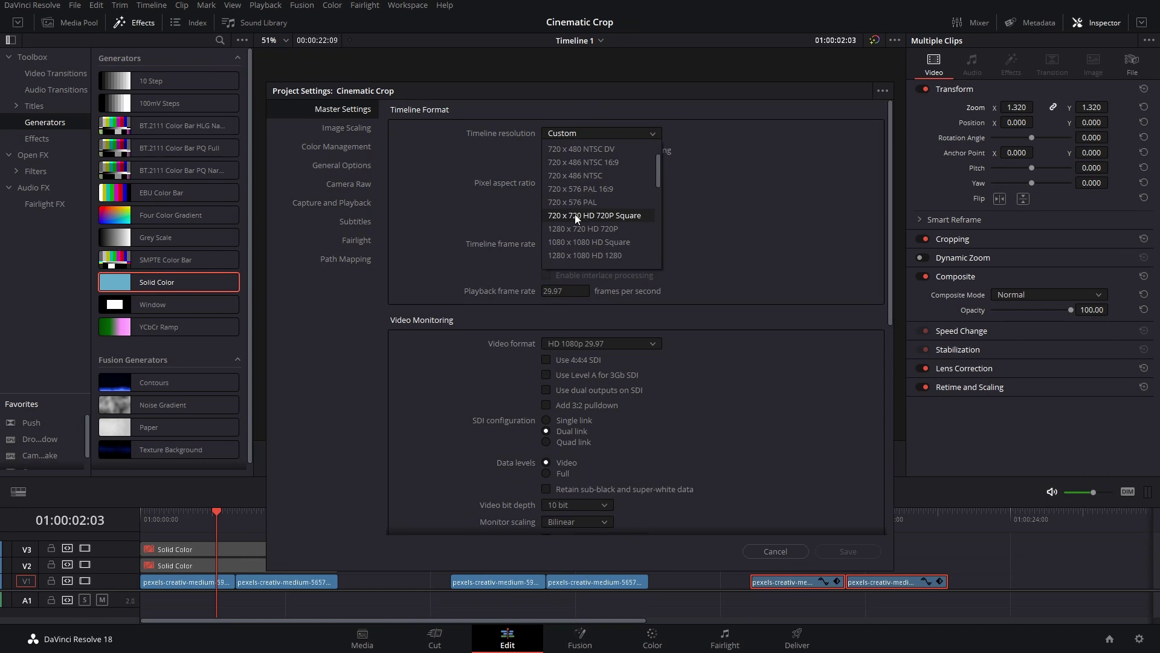
scroll(590, 249, down, 2)
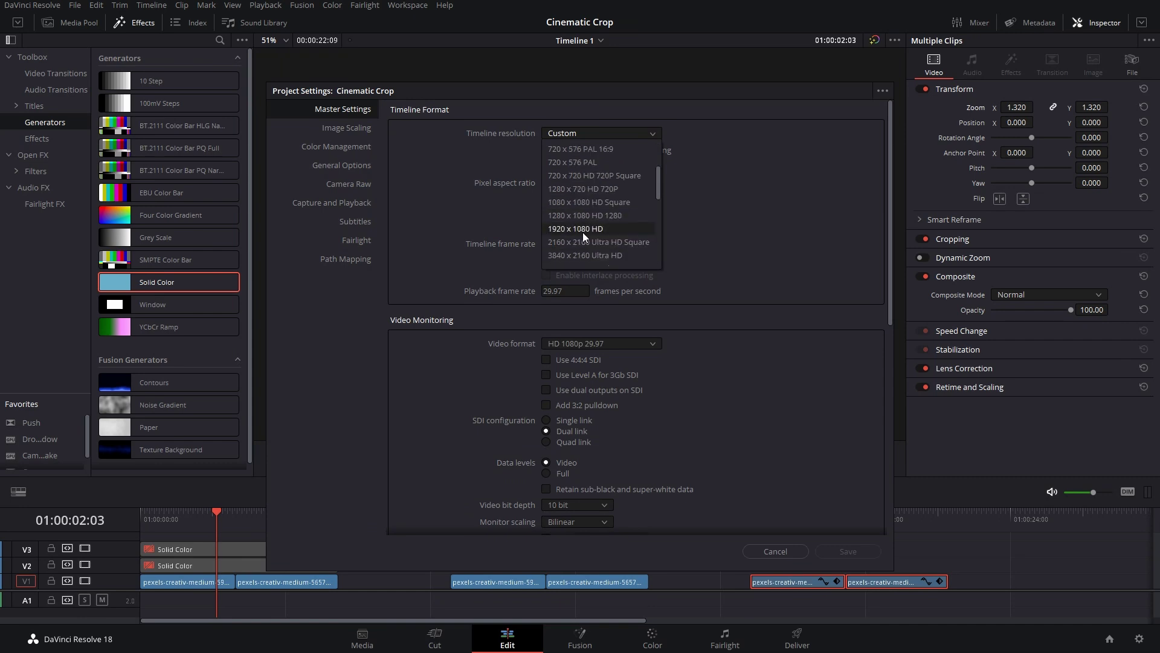
click(581, 230)
click(856, 551)
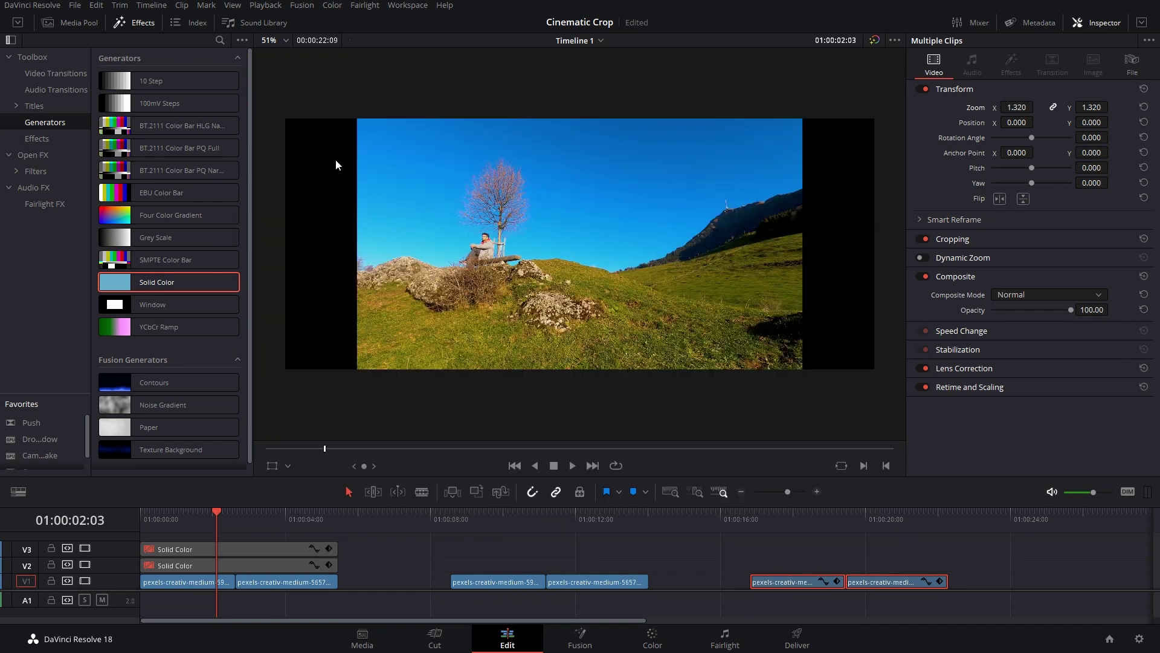
click(159, 5)
- Reset the output blanking and trim the start of both Solid Color bar clips later
mouse_move(269, 511)
click(367, 610)
drag(375, 568, 293, 554)
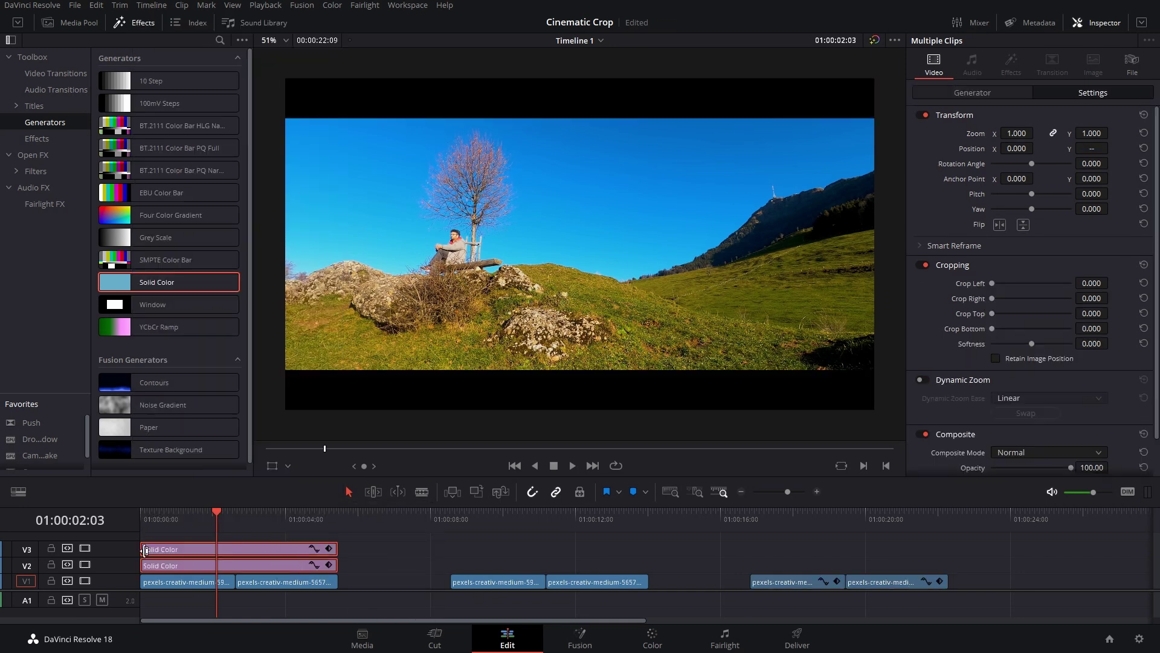
drag(145, 550, 236, 550)
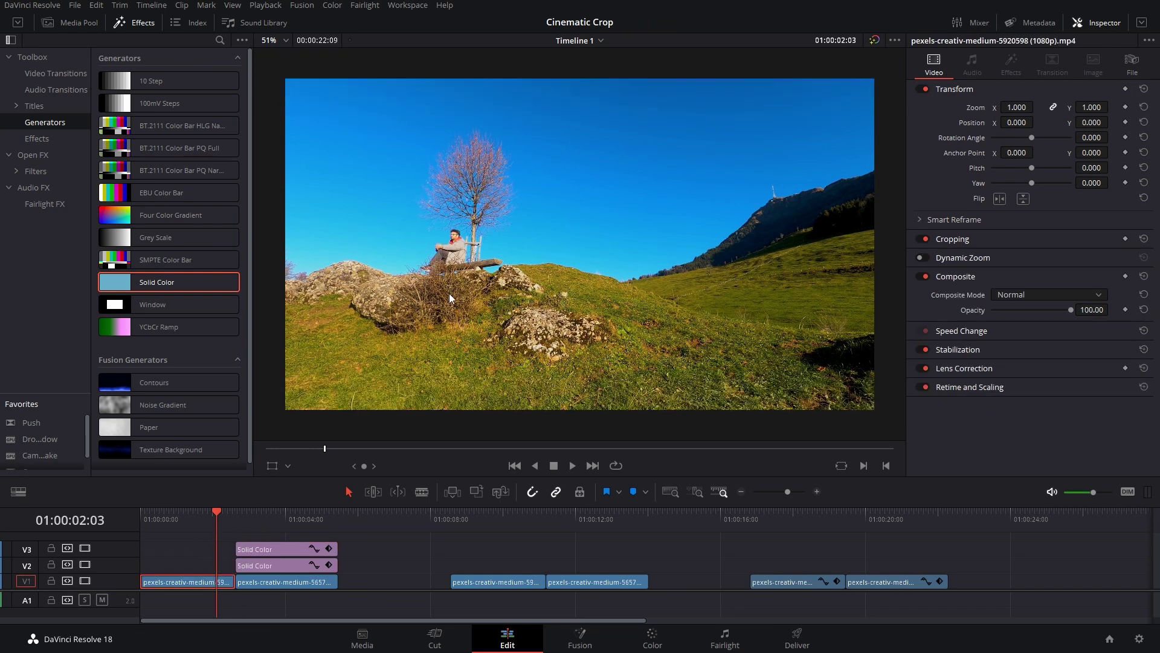
- Zoom into the timeline and pull both bars' start back to just before the bench shot
click(248, 518)
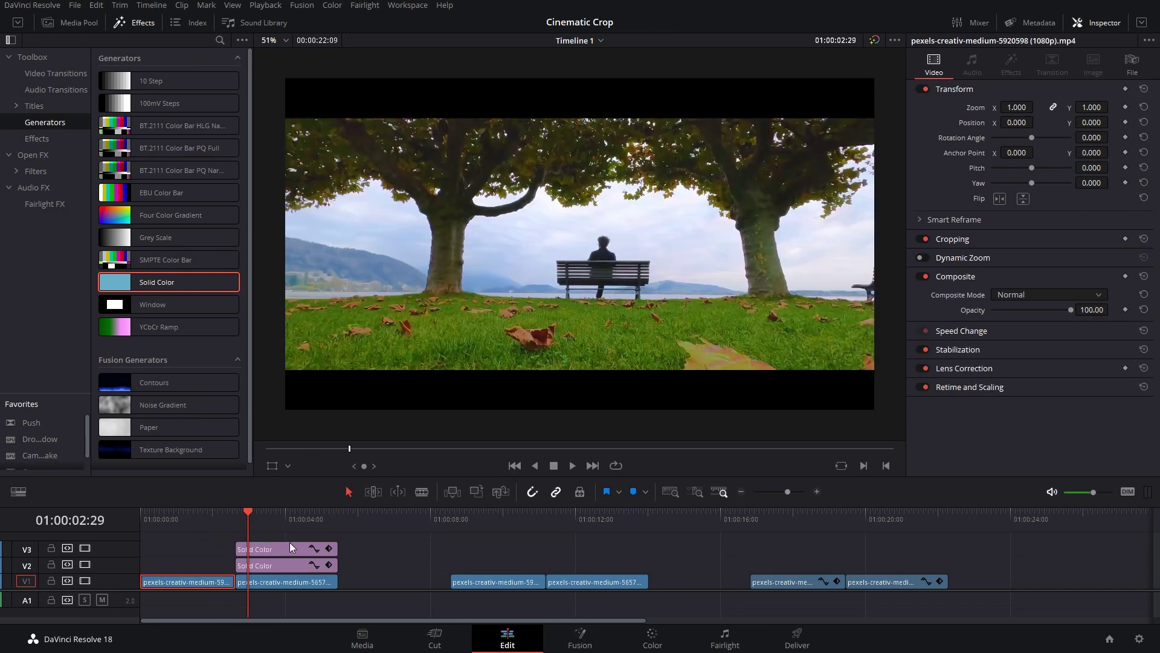
key(ctrl+equal)
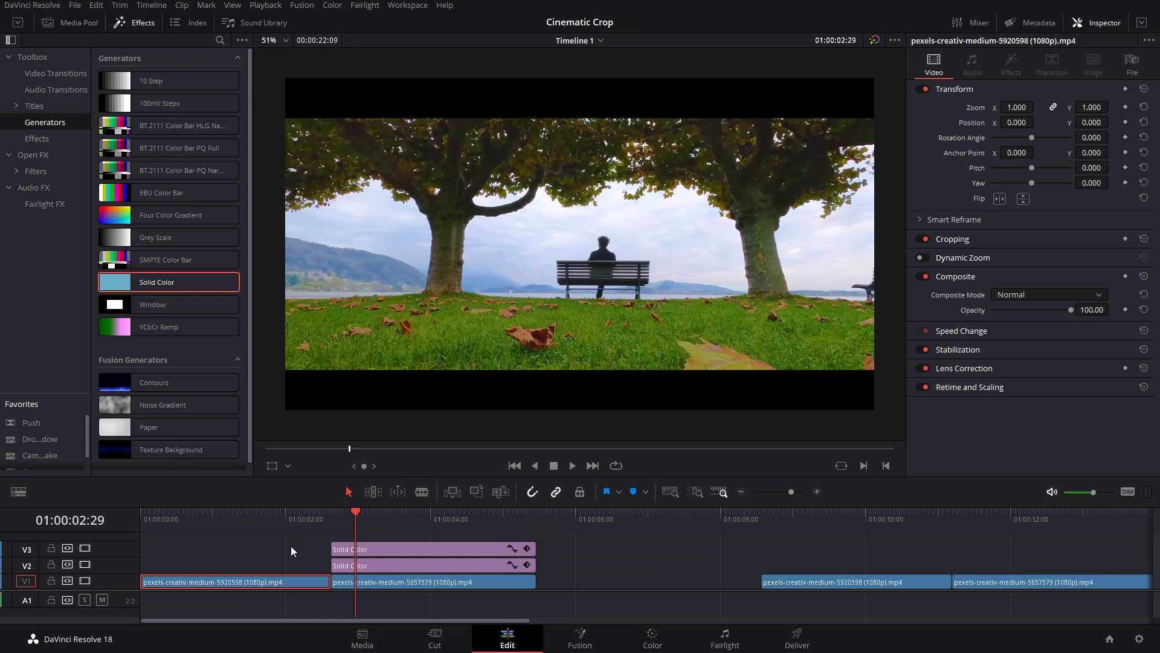
click(342, 564)
drag(332, 562, 279, 554)
mouse_move(396, 539)
mouse_down()
mouse_move(400, 566)
mouse_move(398, 555)
mouse_up()
- At the bars' first frame, keyframe the lower bar's Position Y to -1097, off-screen
click(1000, 95)
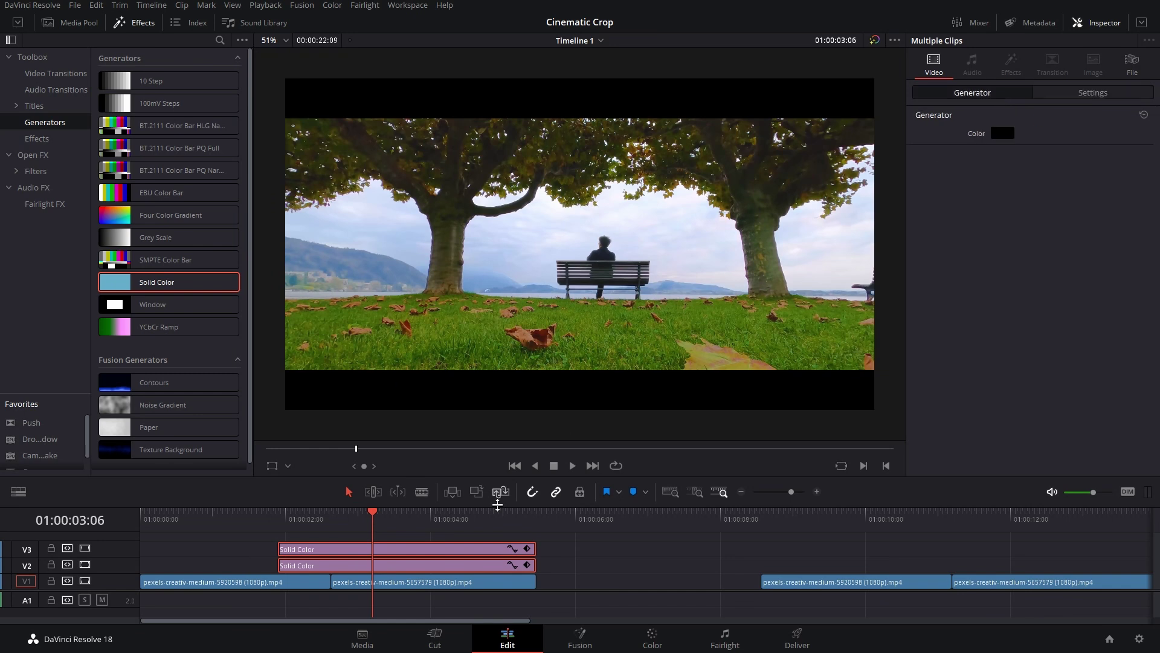
click(486, 566)
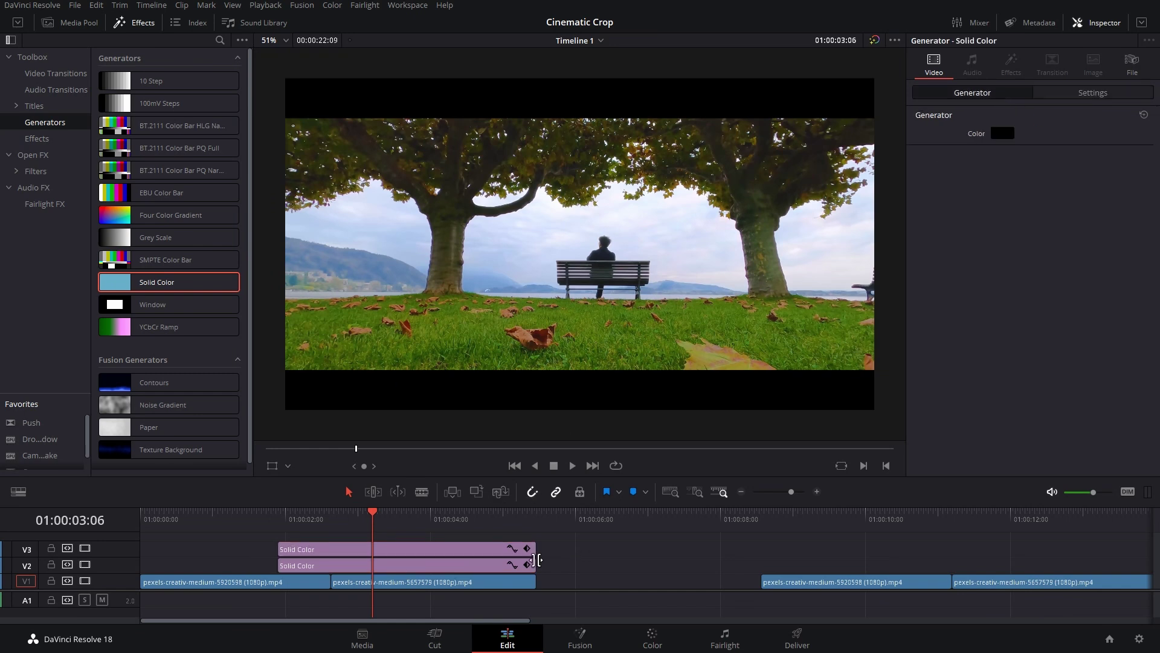
click(1062, 95)
key(alt+Up)
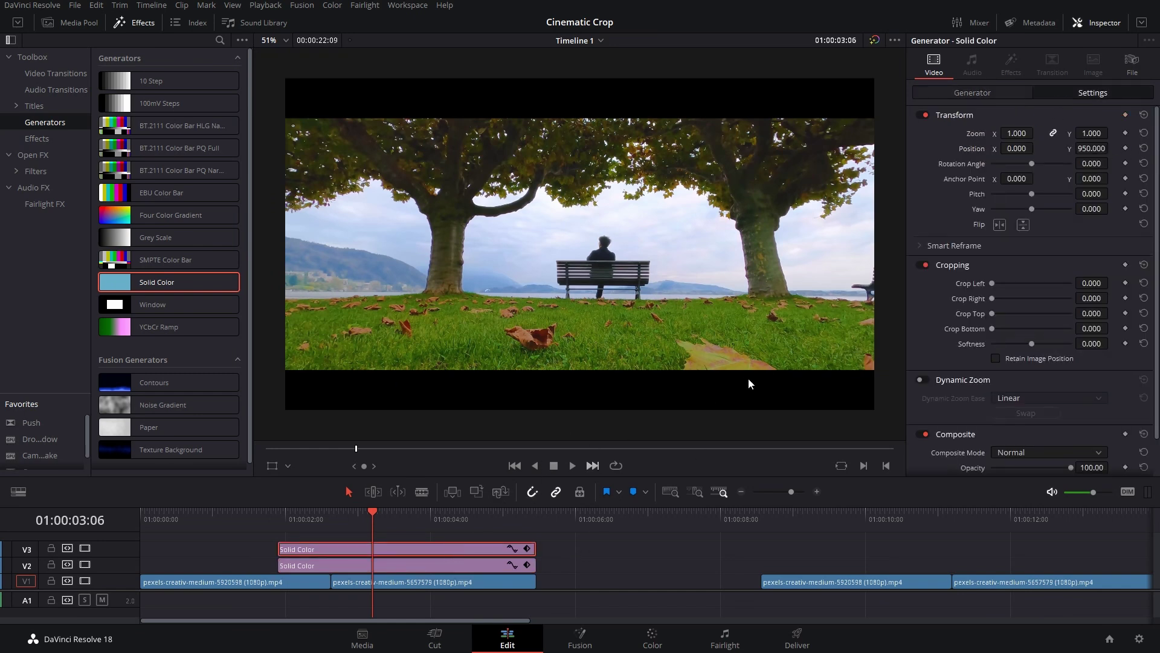
drag(314, 512, 278, 512)
click(392, 565)
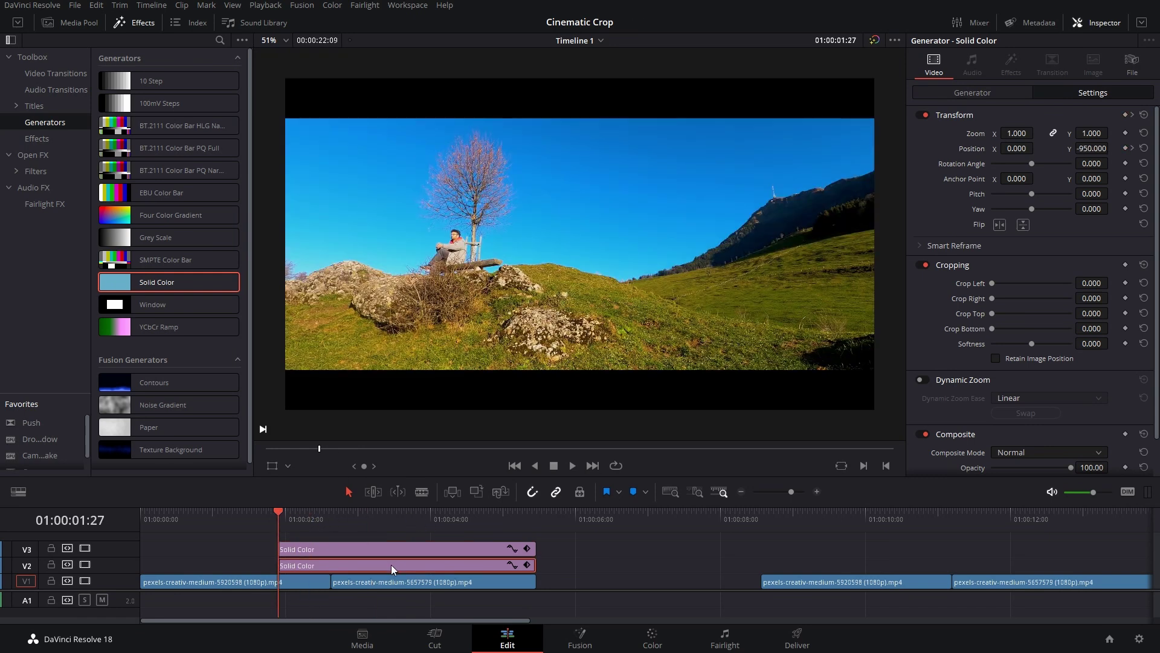
mouse_move(1104, 149)
mouse_down()
mouse_move(1087, 149)
mouse_move(1112, 147)
mouse_up()
- Play back from before the bars to preview them sliding into their letterbox positions
click(462, 549)
click(241, 526)
key(space)
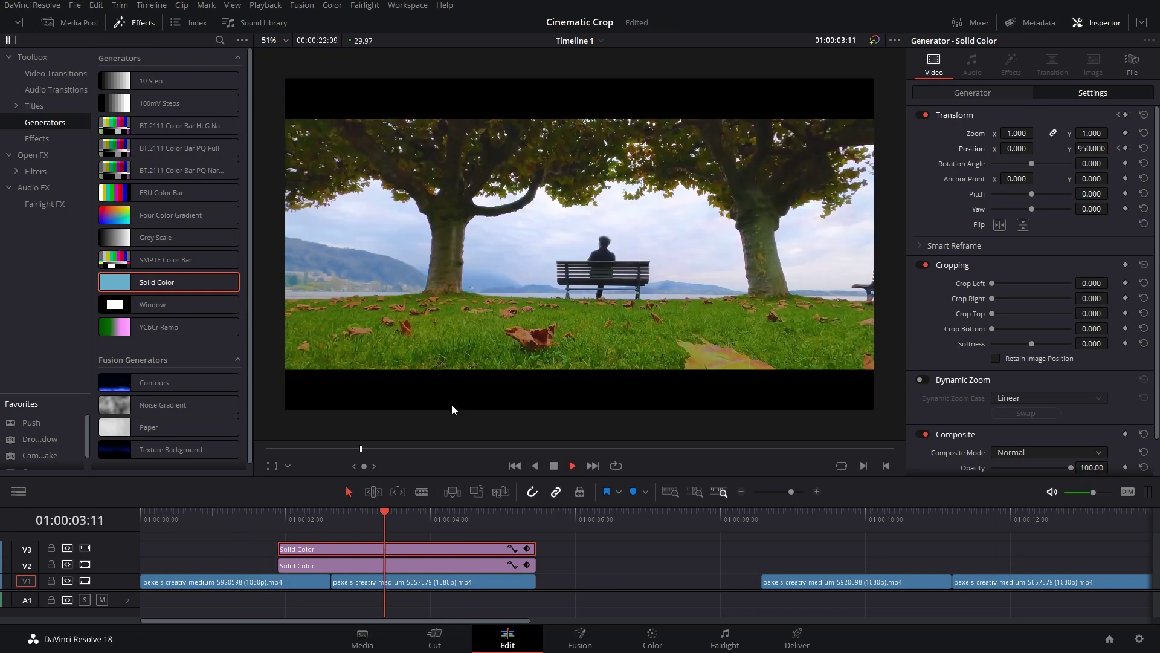
click(279, 521)
click(385, 520)
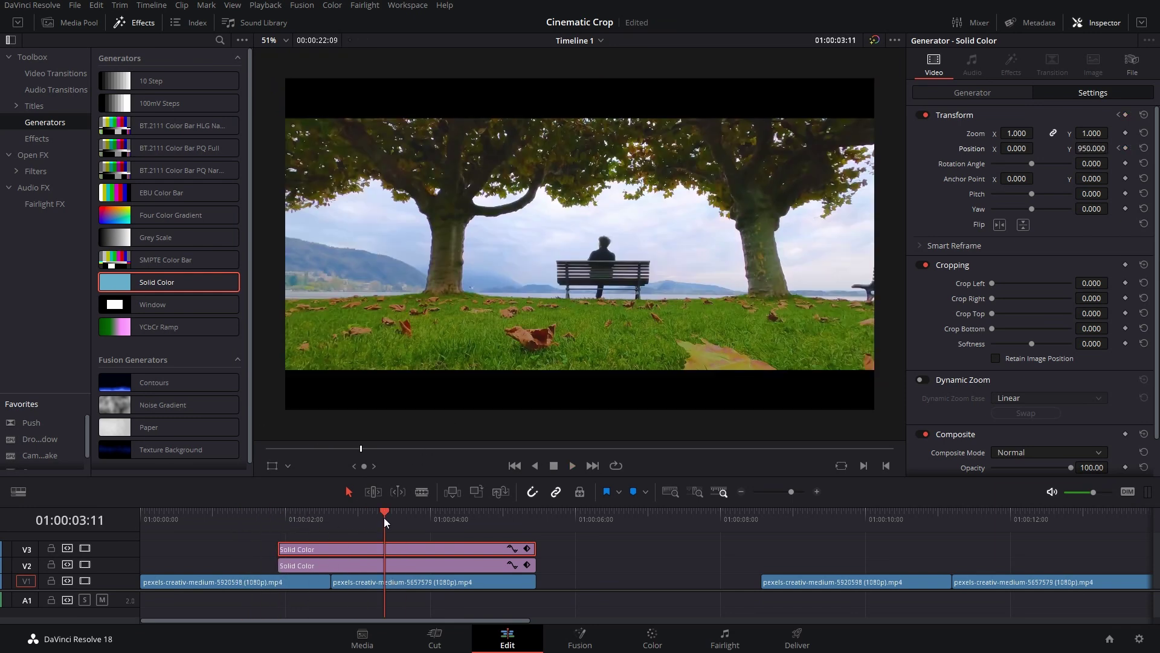
- Place a Fusion Film Strip transition on the cut into the bench shot
click(527, 549)
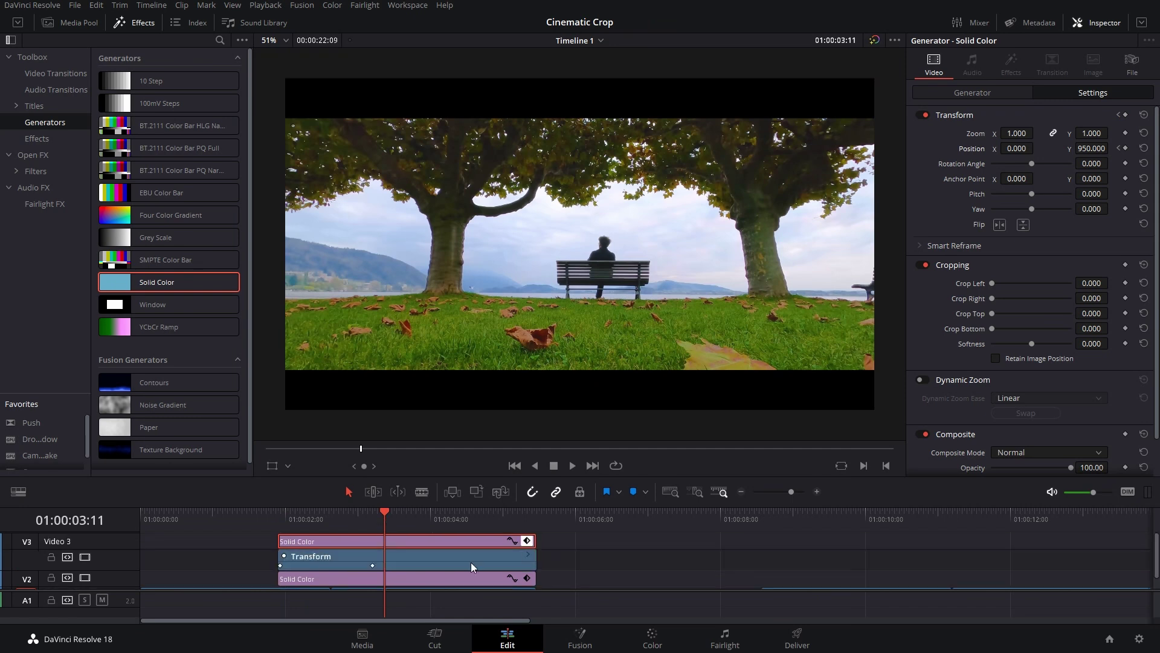
click(300, 518)
scroll(361, 550, down, 1)
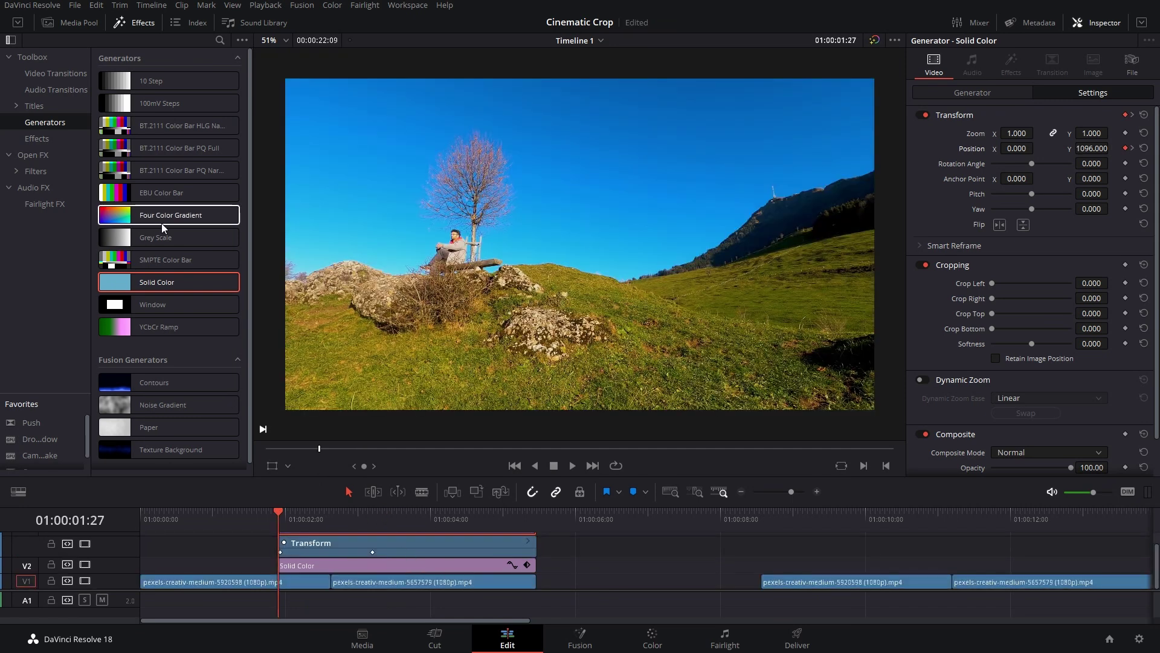
click(49, 73)
scroll(191, 180, down, 6)
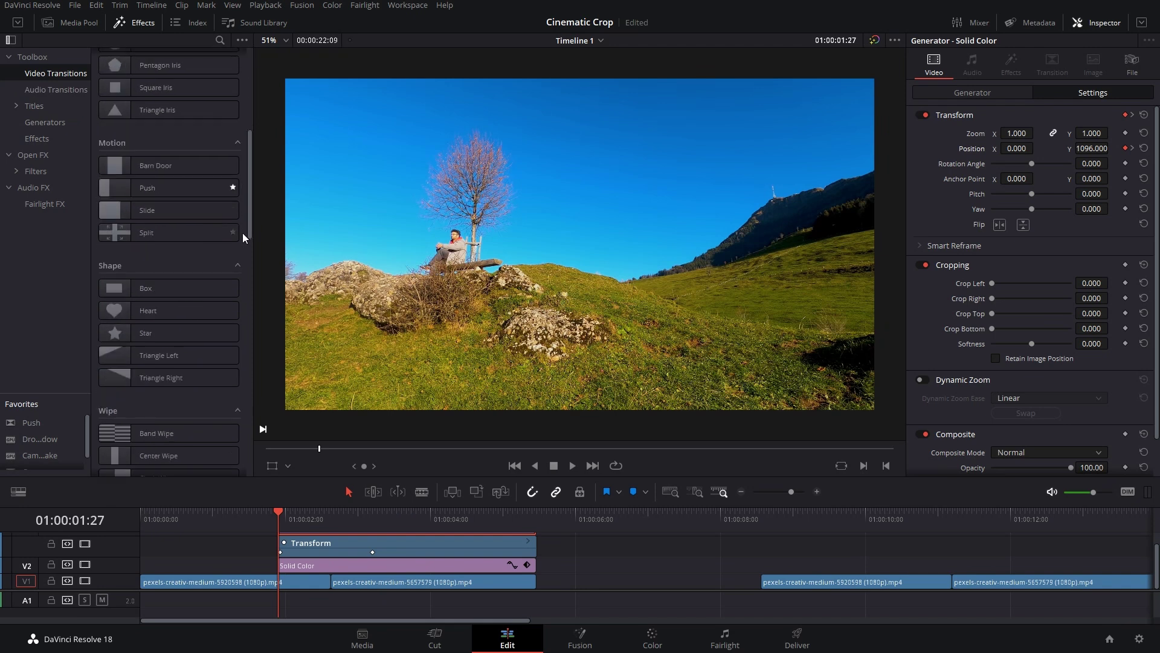
scroll(240, 327, down, 3)
drag(175, 357, 281, 574)
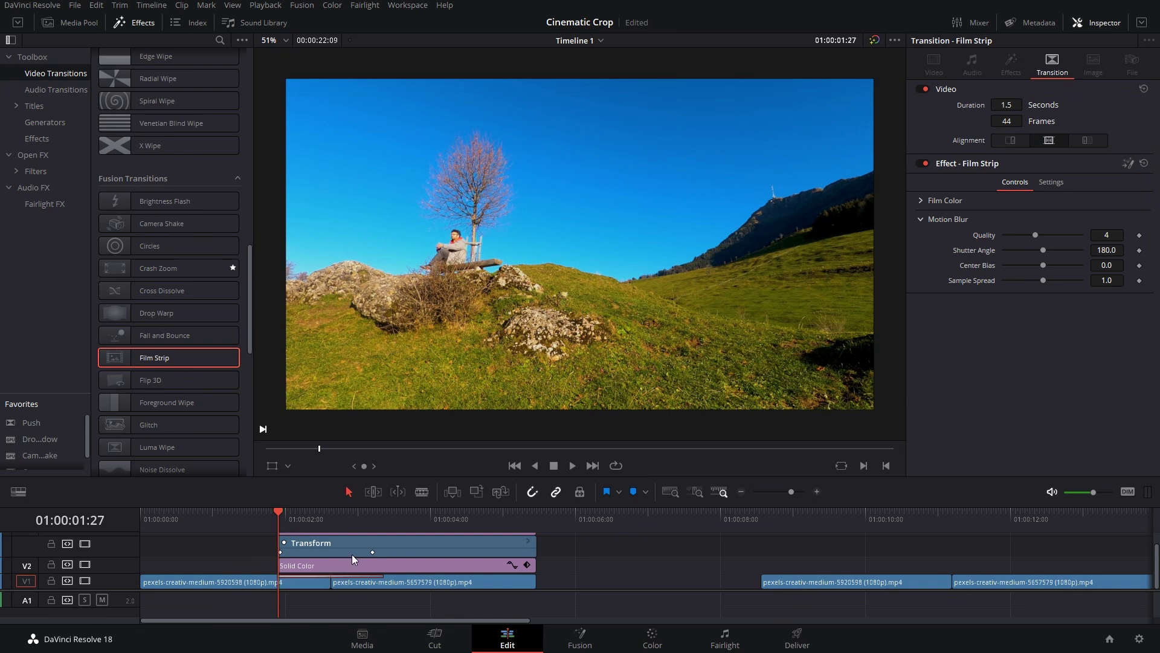
- Shift the bars' Transform keyframes later to match the transition, then play it back
drag(373, 552, 403, 586)
click(529, 566)
click(527, 561)
click(531, 542)
click(211, 513)
key(space)
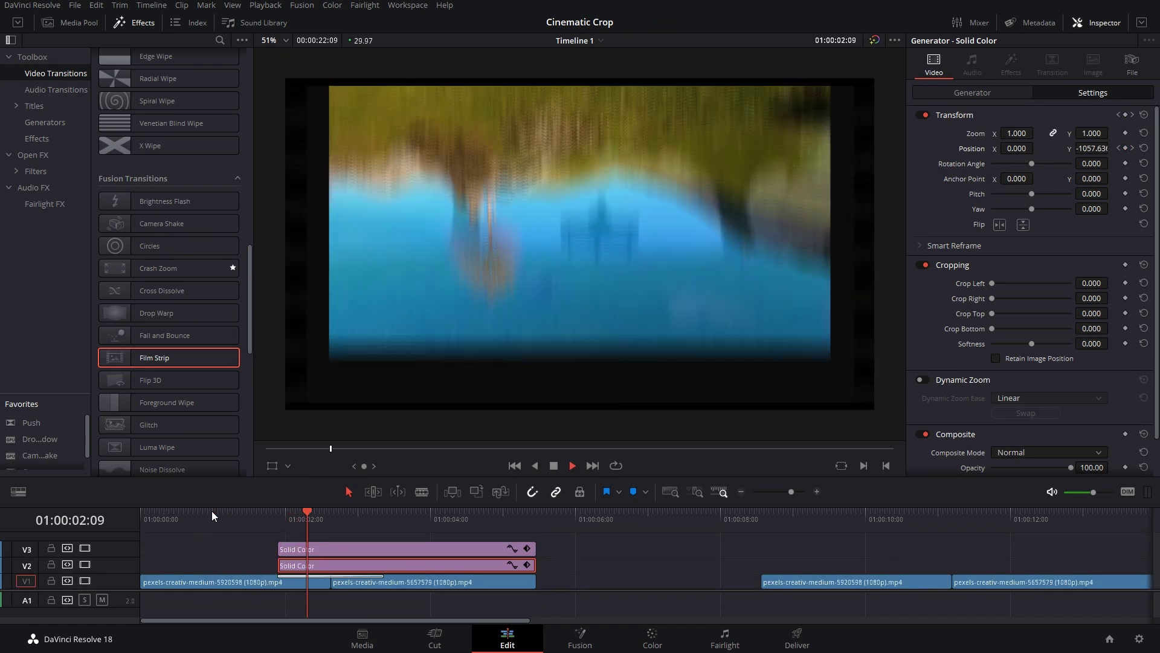
- Stop playback and apply Timeline Output Blanking at 2.35 on the later hillside clip
key(space)
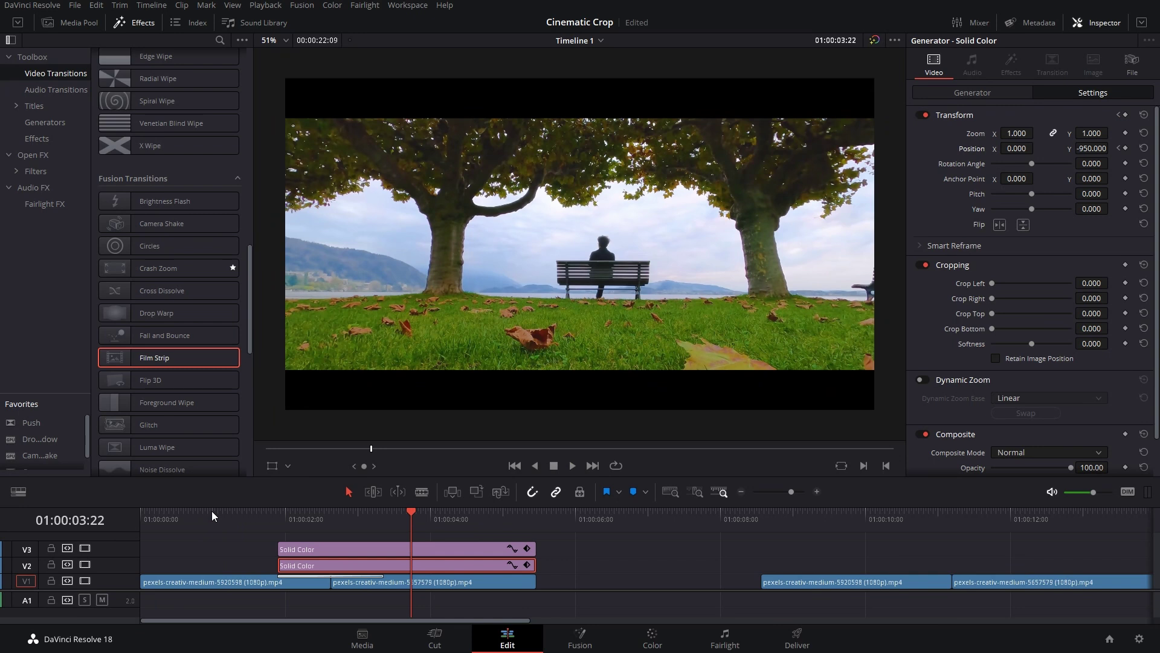
click(761, 517)
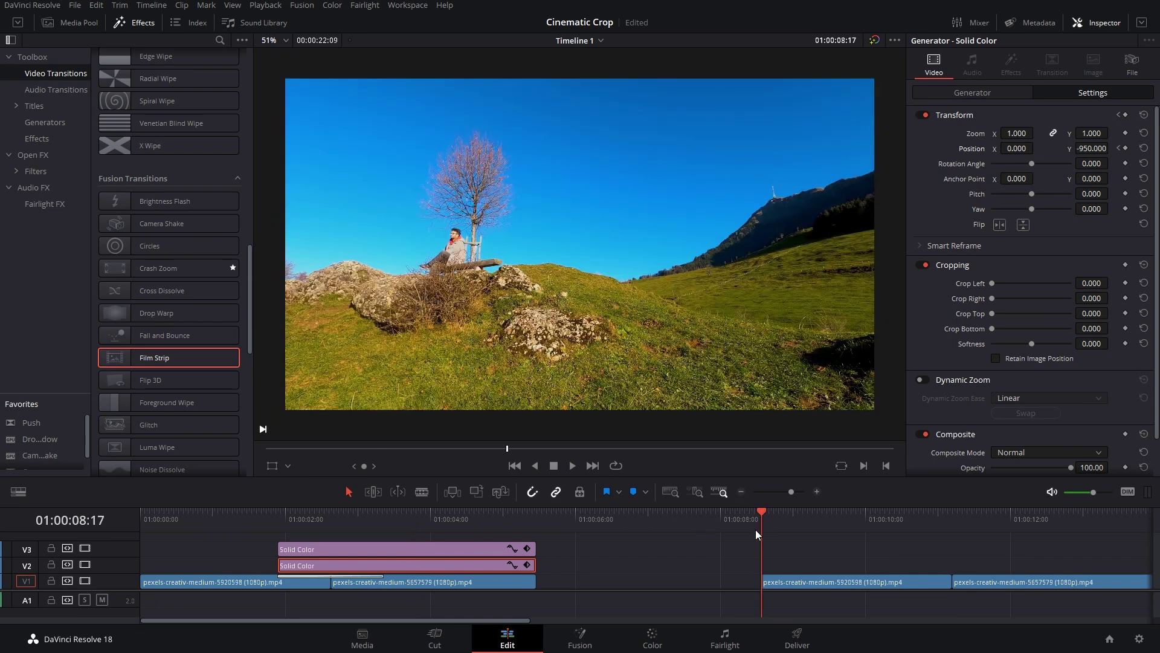
click(151, 5)
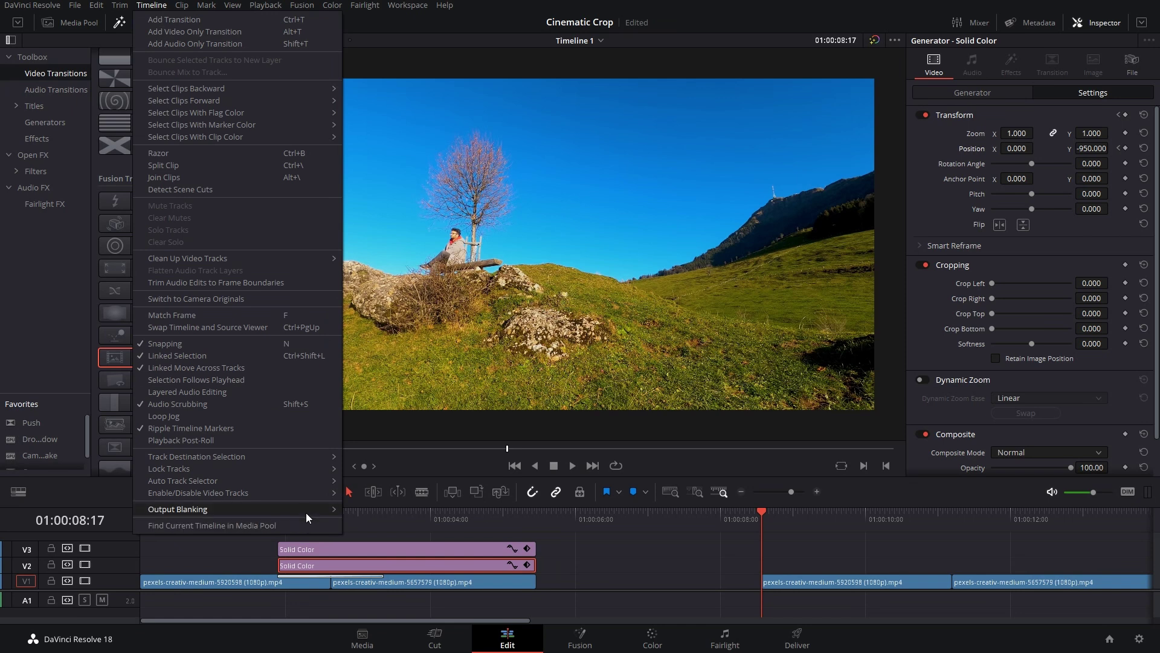
mouse_move(306, 510)
click(380, 568)
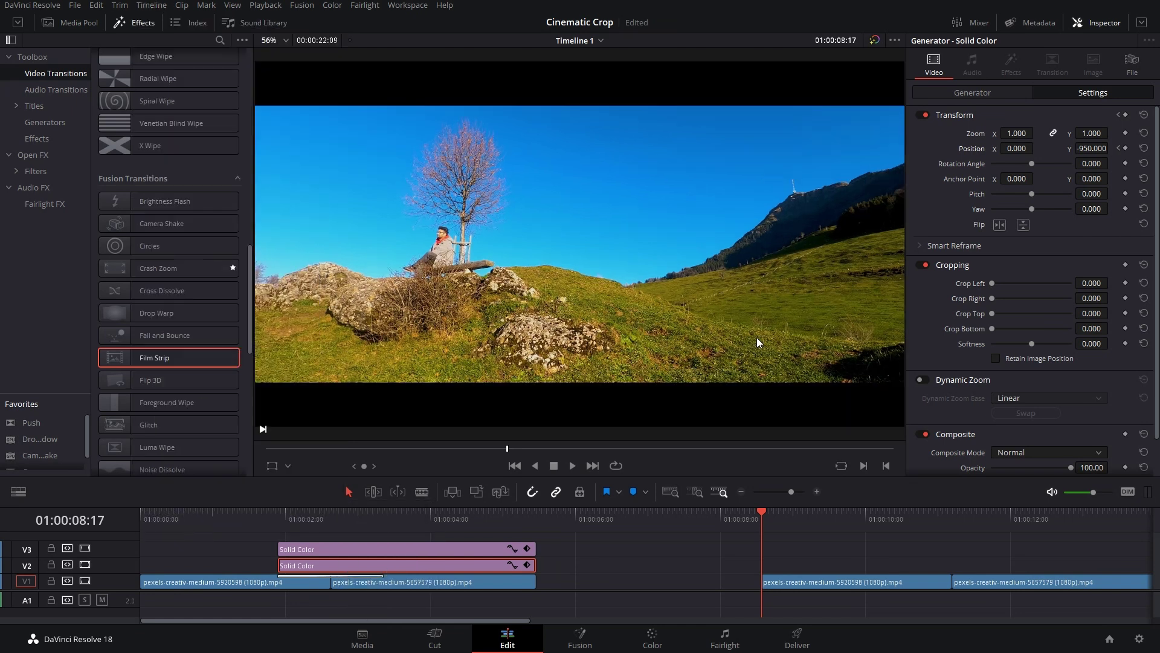